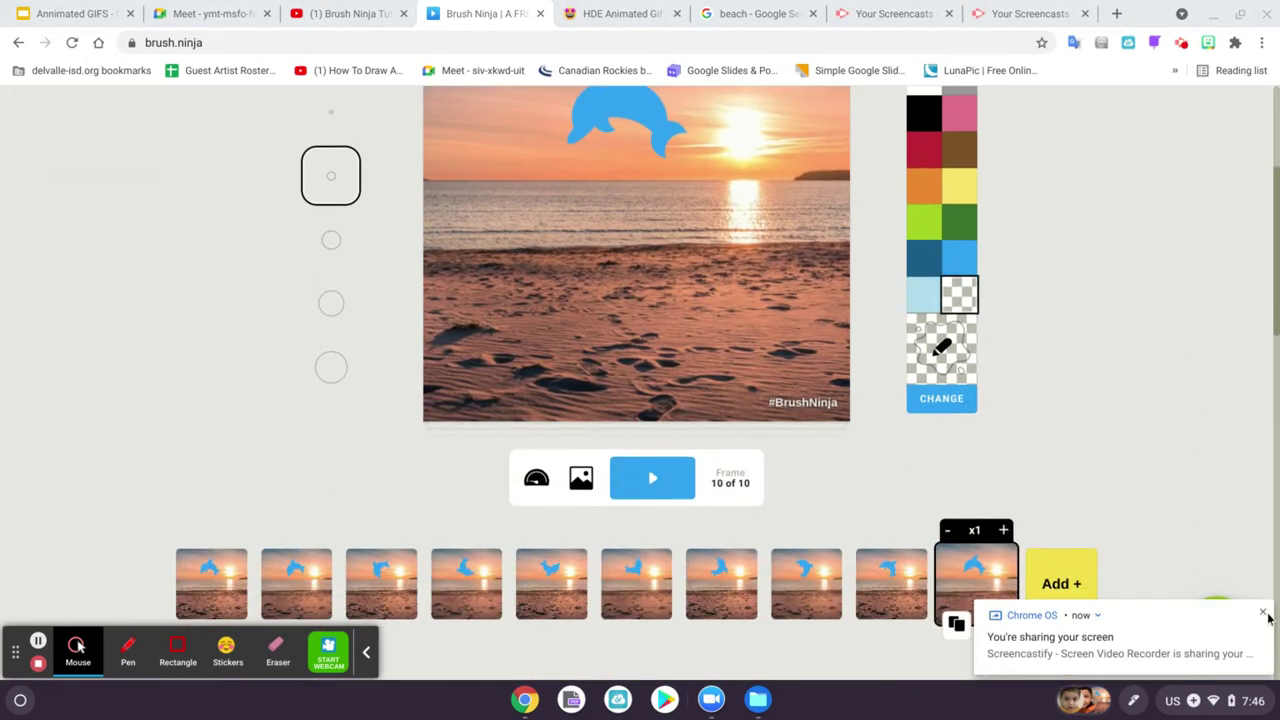
Step: Dismiss the screen-sharing notification and preview the sample dolphin animation
click(1265, 615)
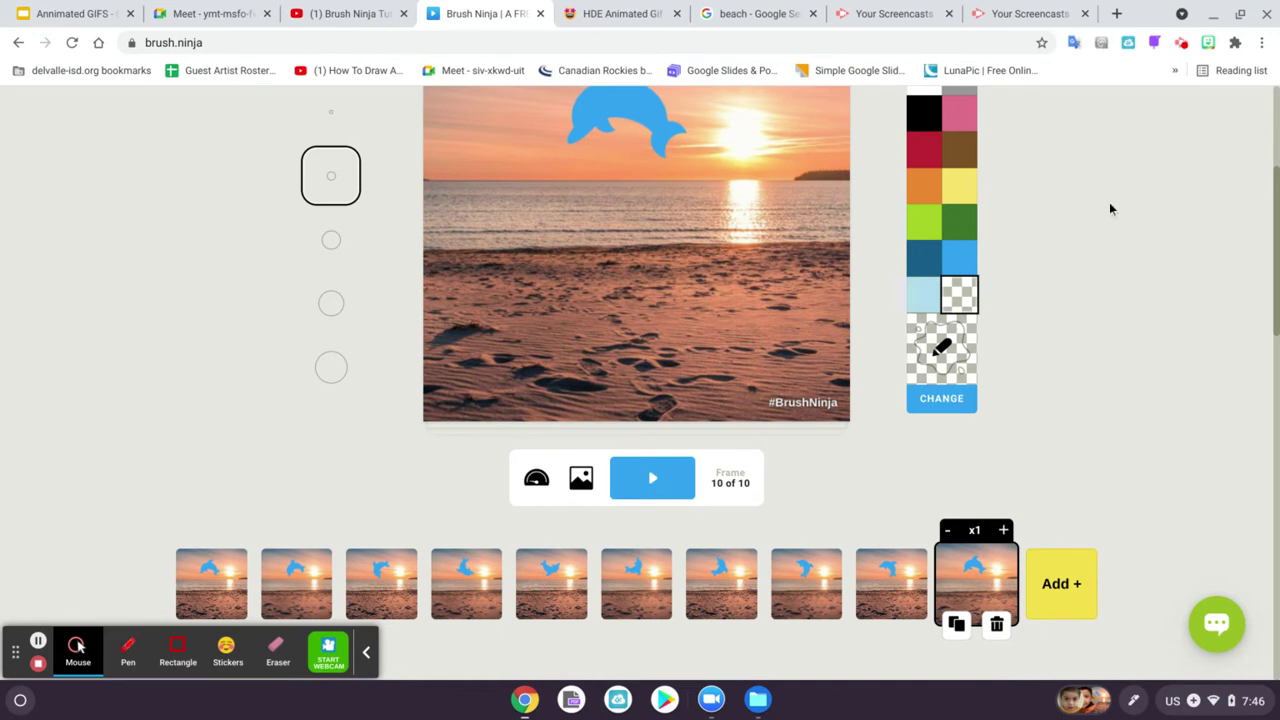
scroll(1109, 209, up, 2)
scroll(1109, 209, down, 3)
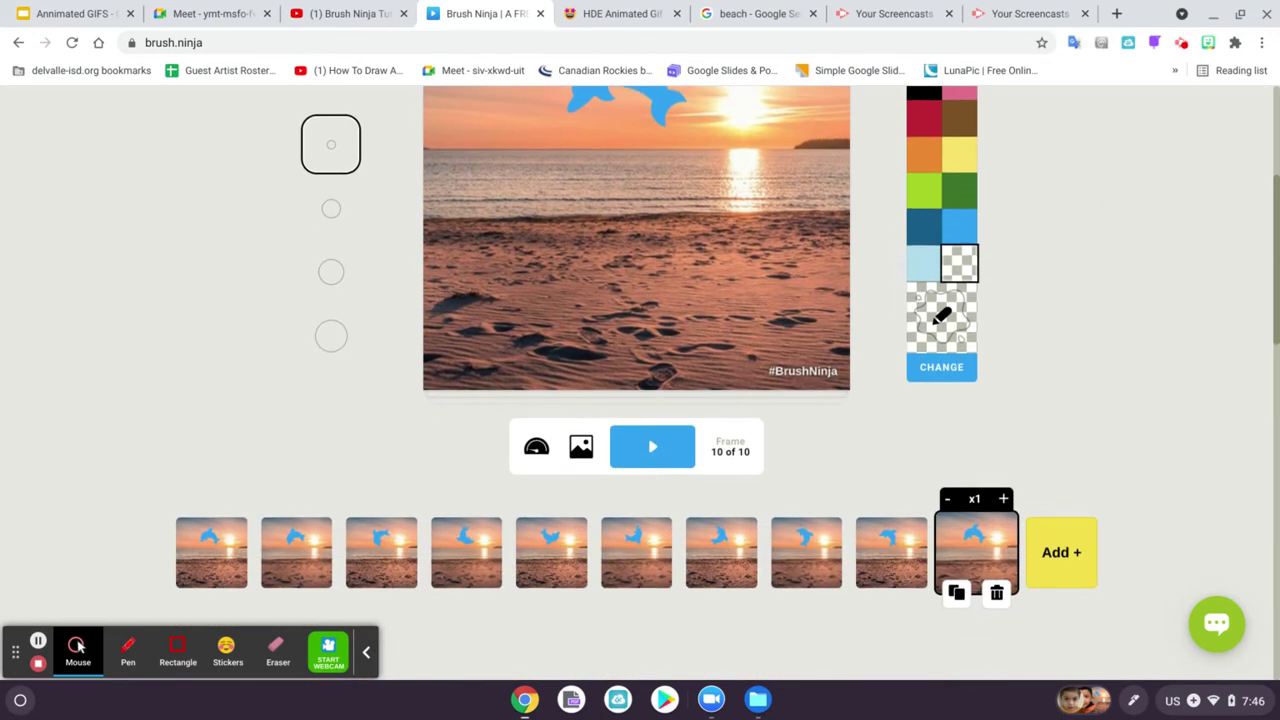
scroll(636, 354, up, 2)
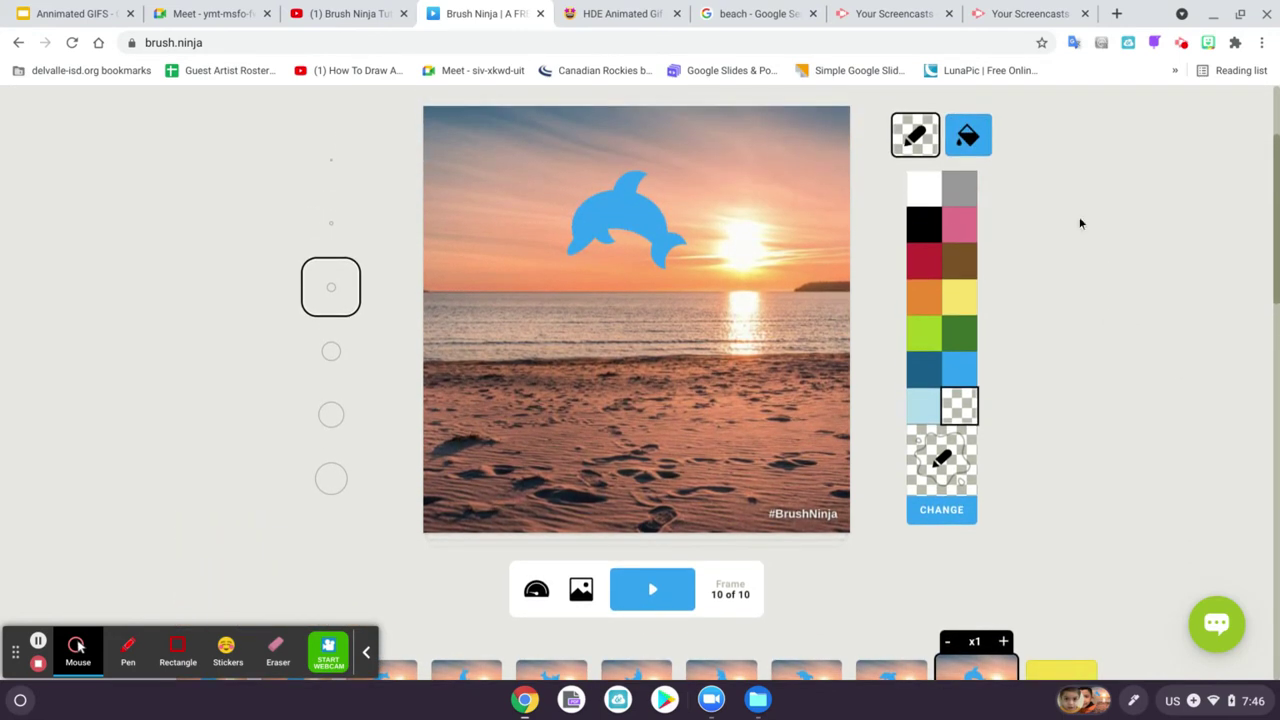
scroll(1047, 438, down, 3)
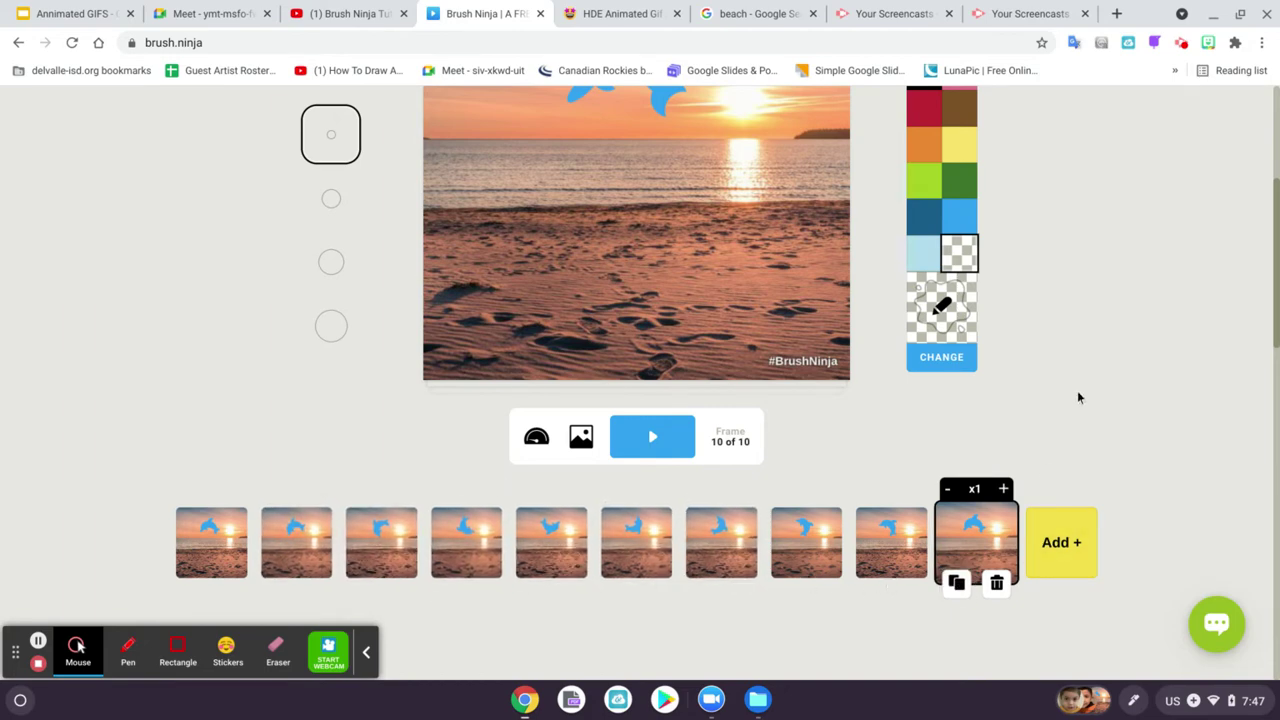
scroll(1076, 335, up, 3)
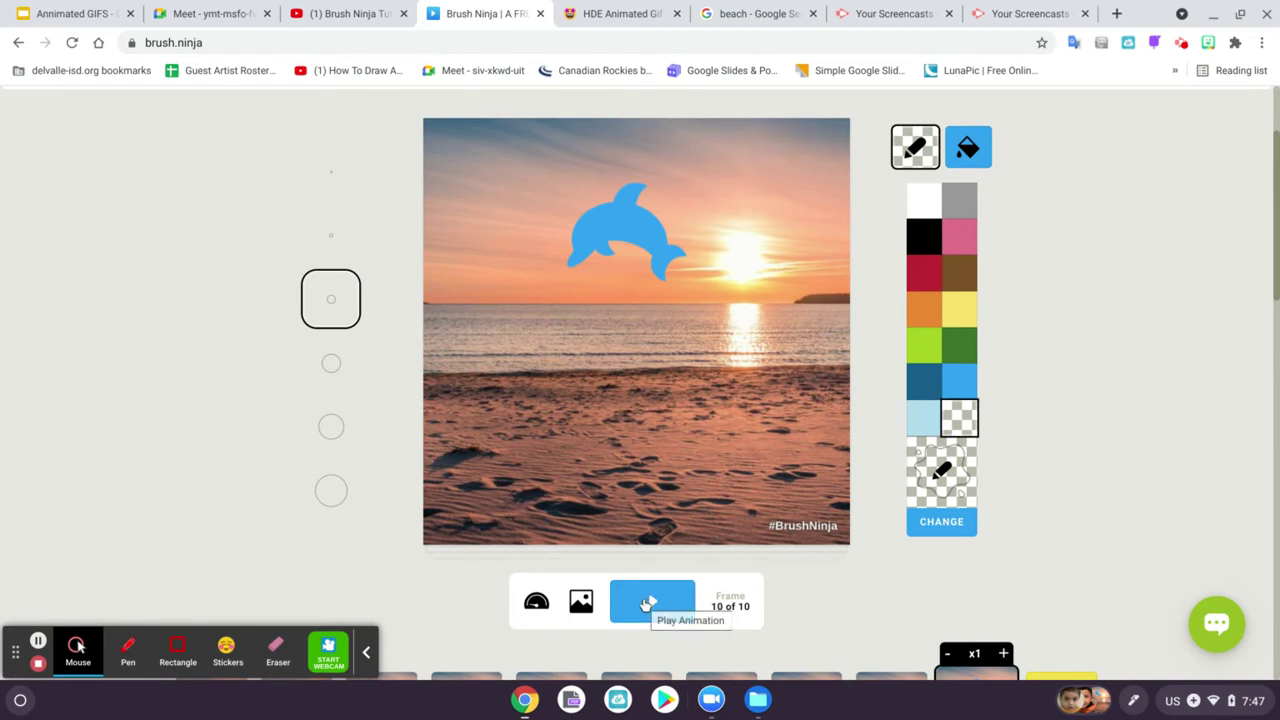
click(648, 604)
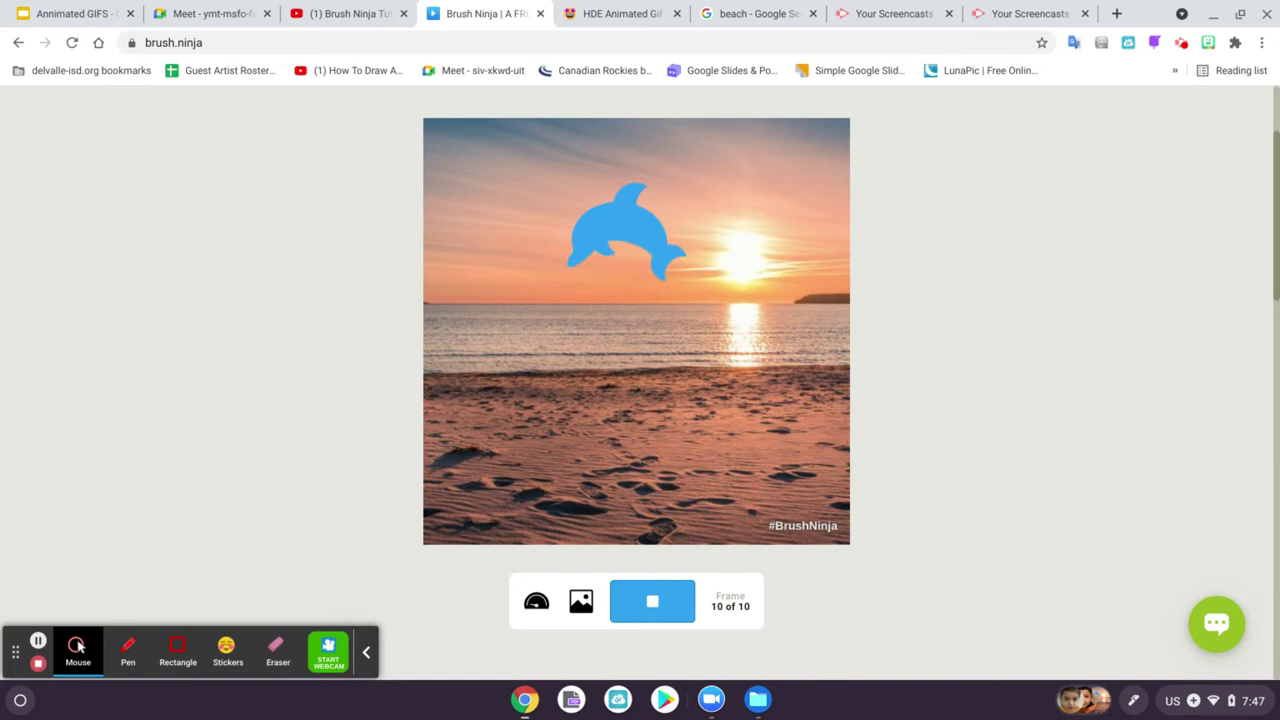
click(648, 604)
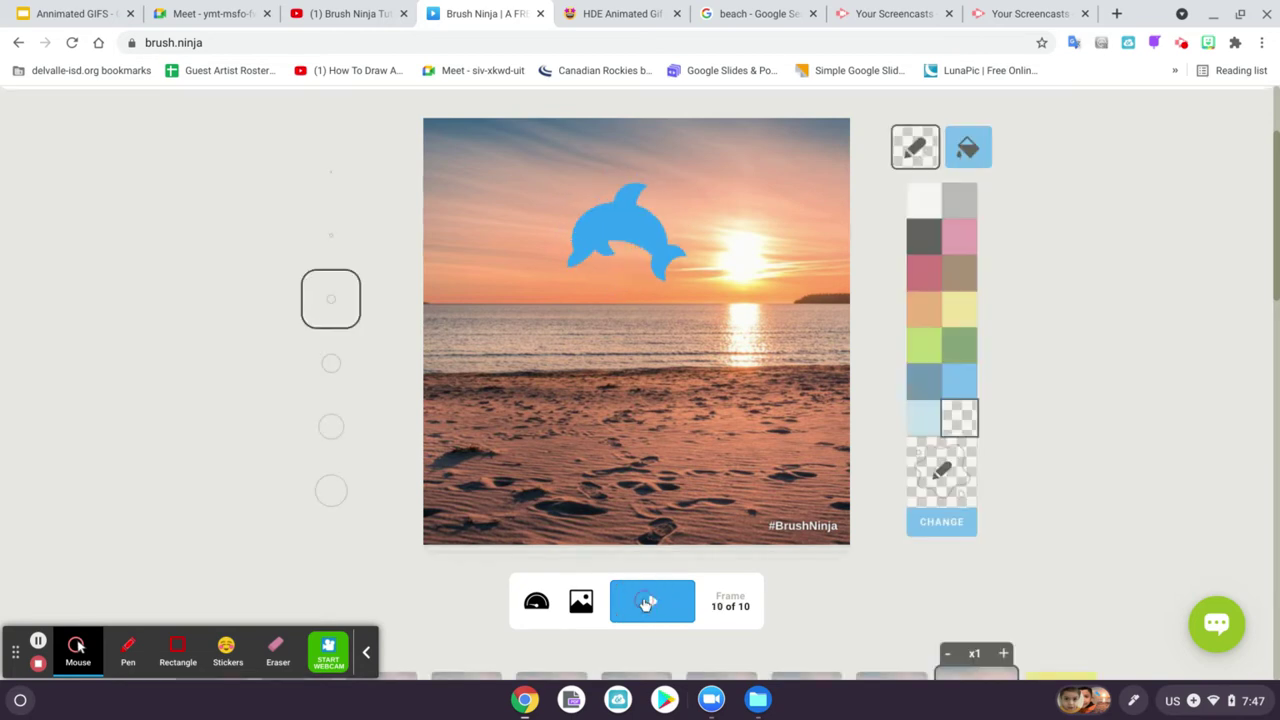
scroll(645, 605, up, 2)
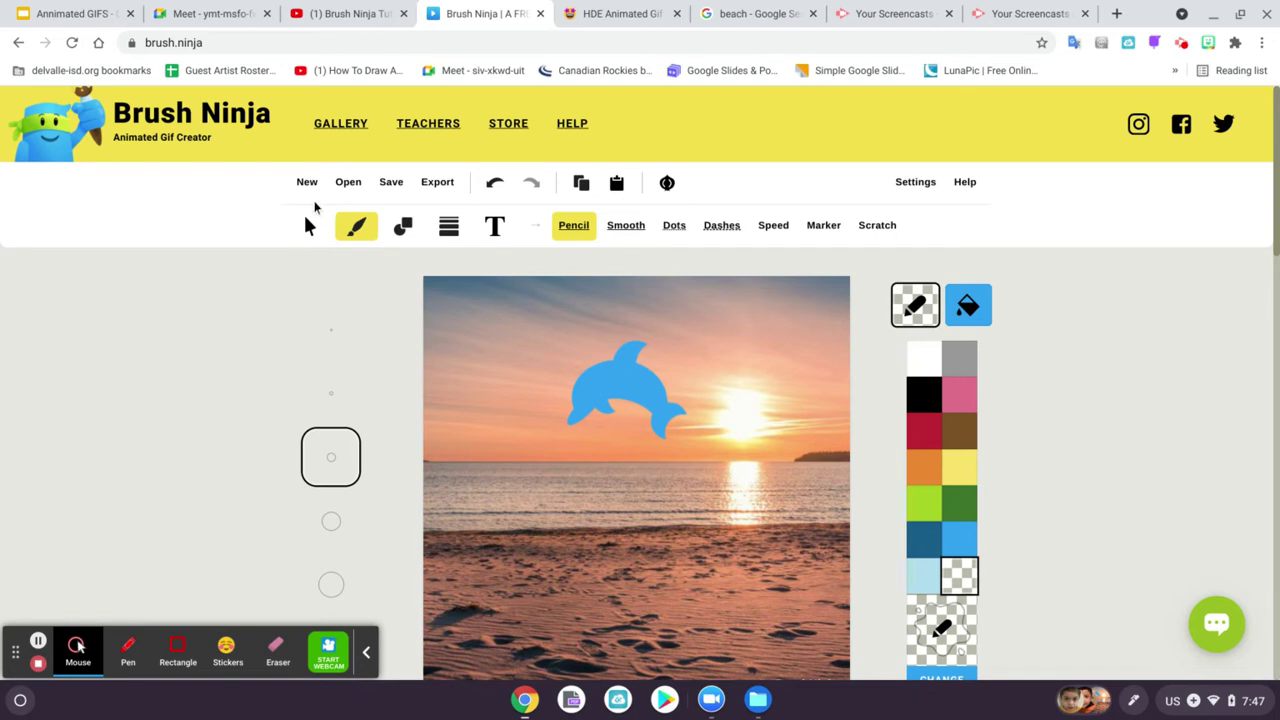
Step: Start a new blank animation, discarding the dolphin animation
click(310, 187)
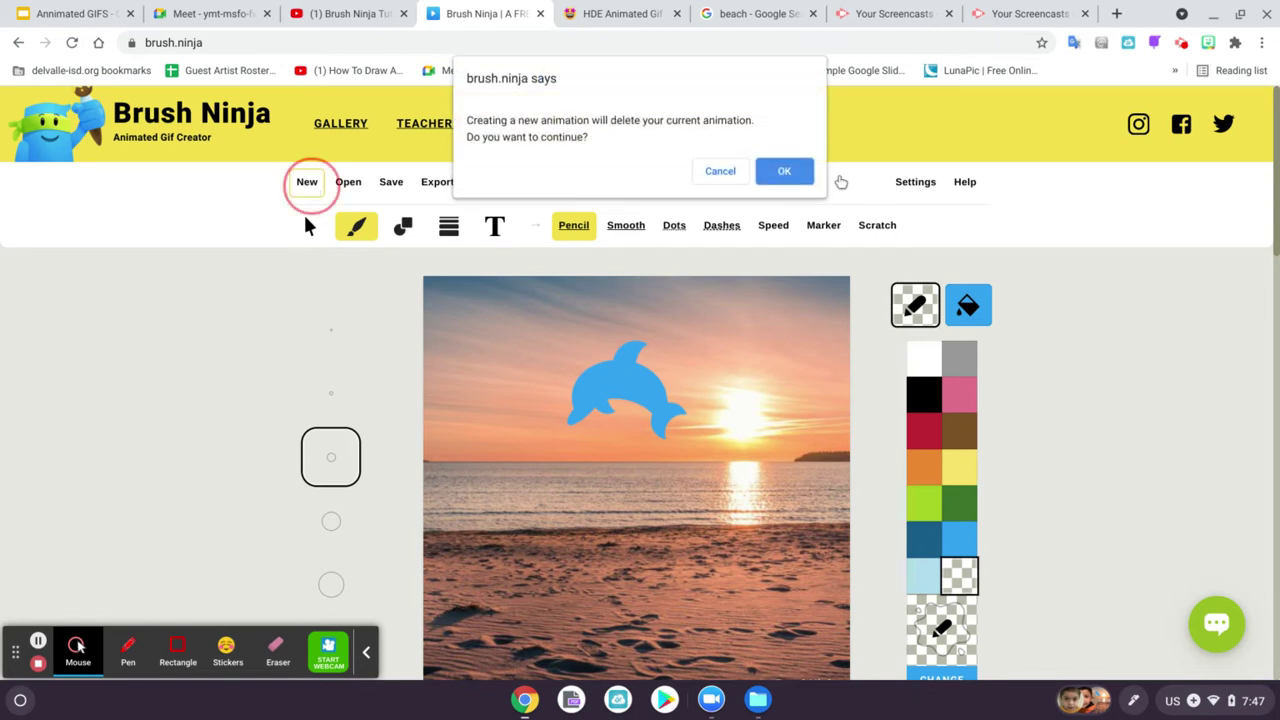
click(784, 171)
scroll(1047, 292, down, 1)
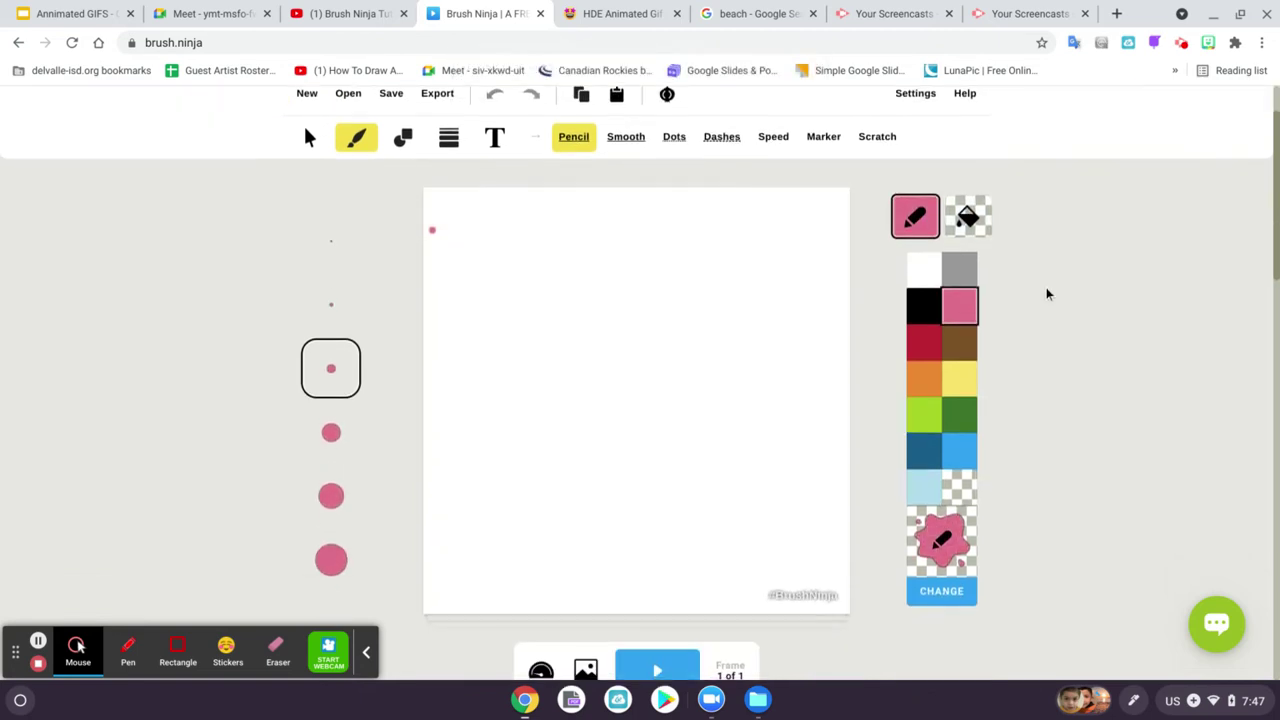
scroll(1047, 293, up, 1)
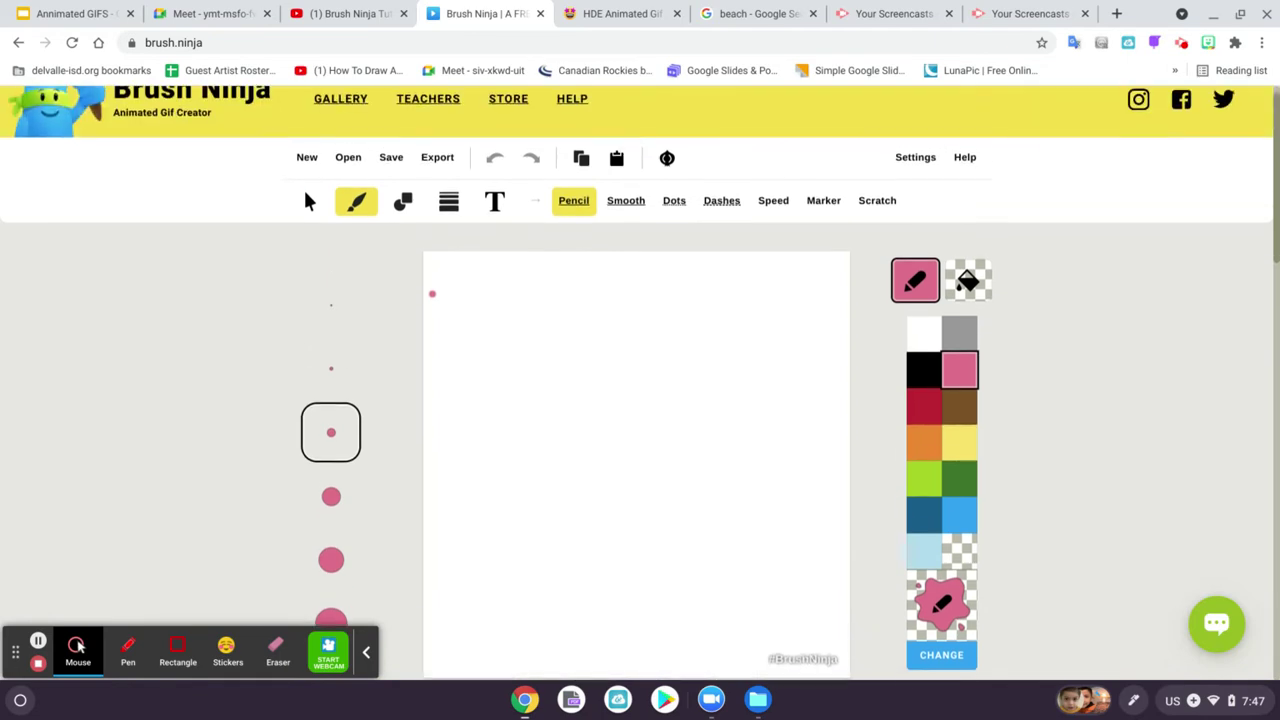
scroll(1093, 360, down, 2)
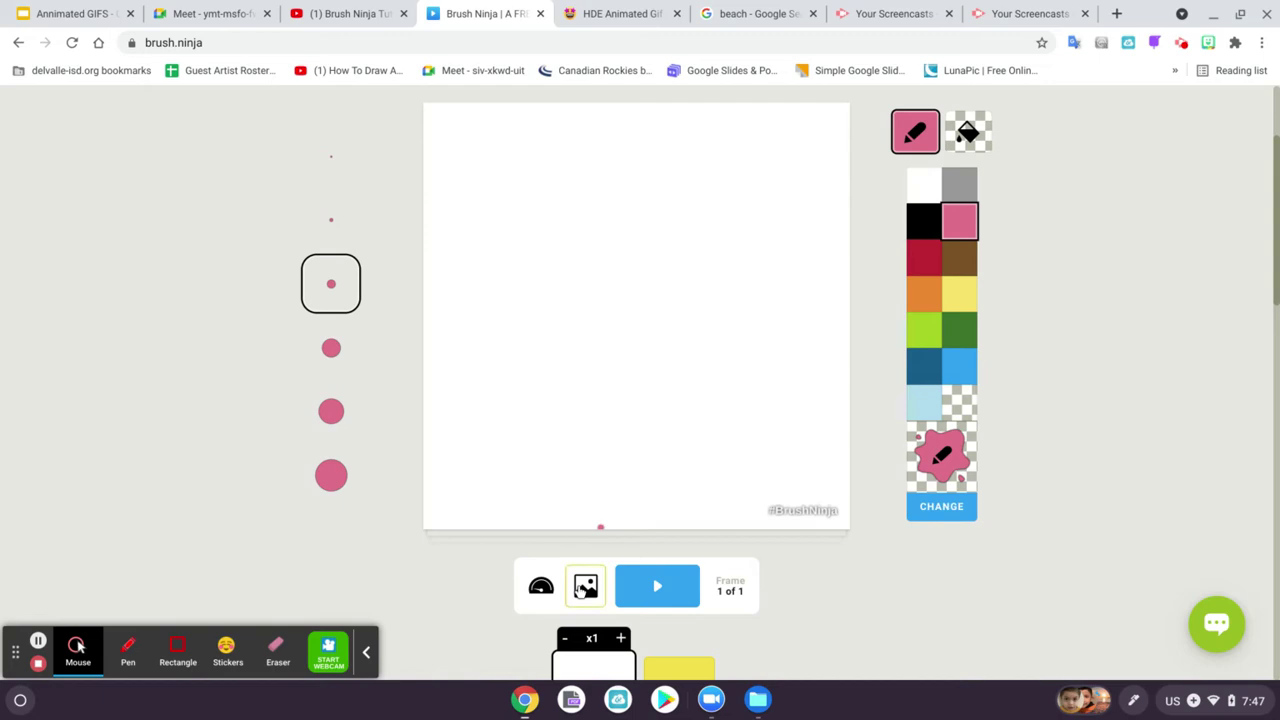
Step: Fill the canvas background with solid blue #31A2F2
click(584, 587)
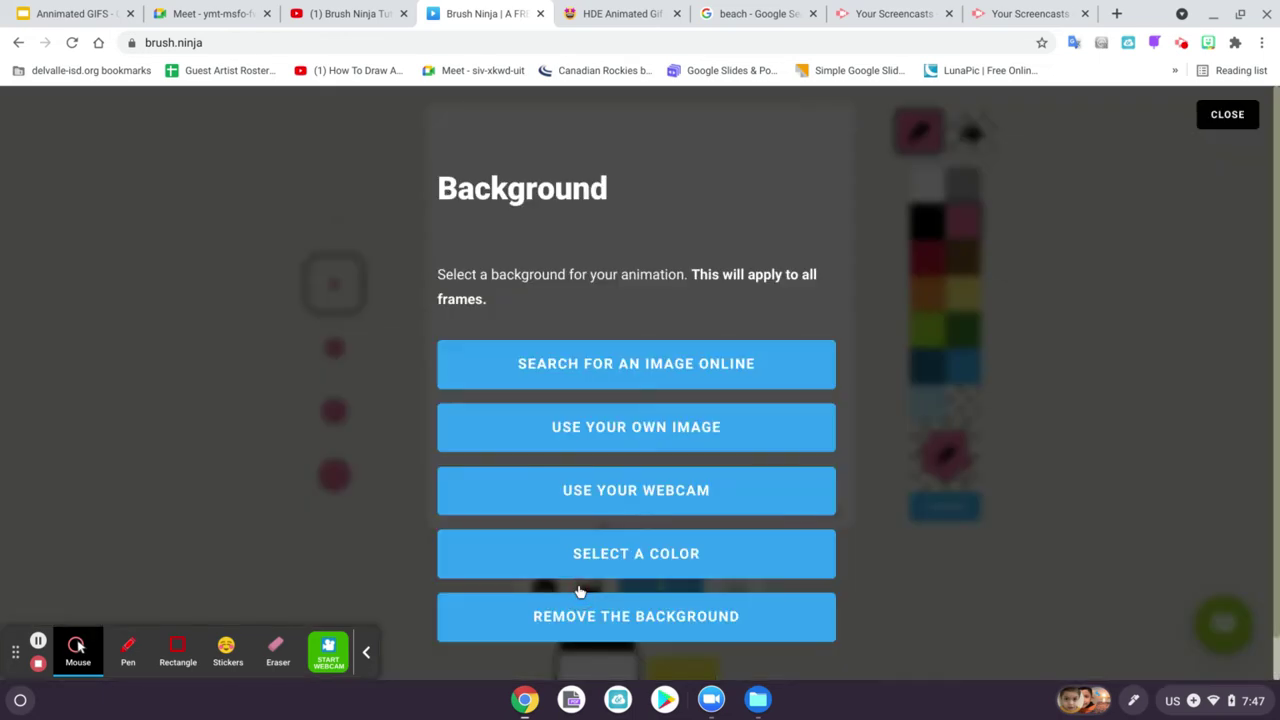
click(685, 558)
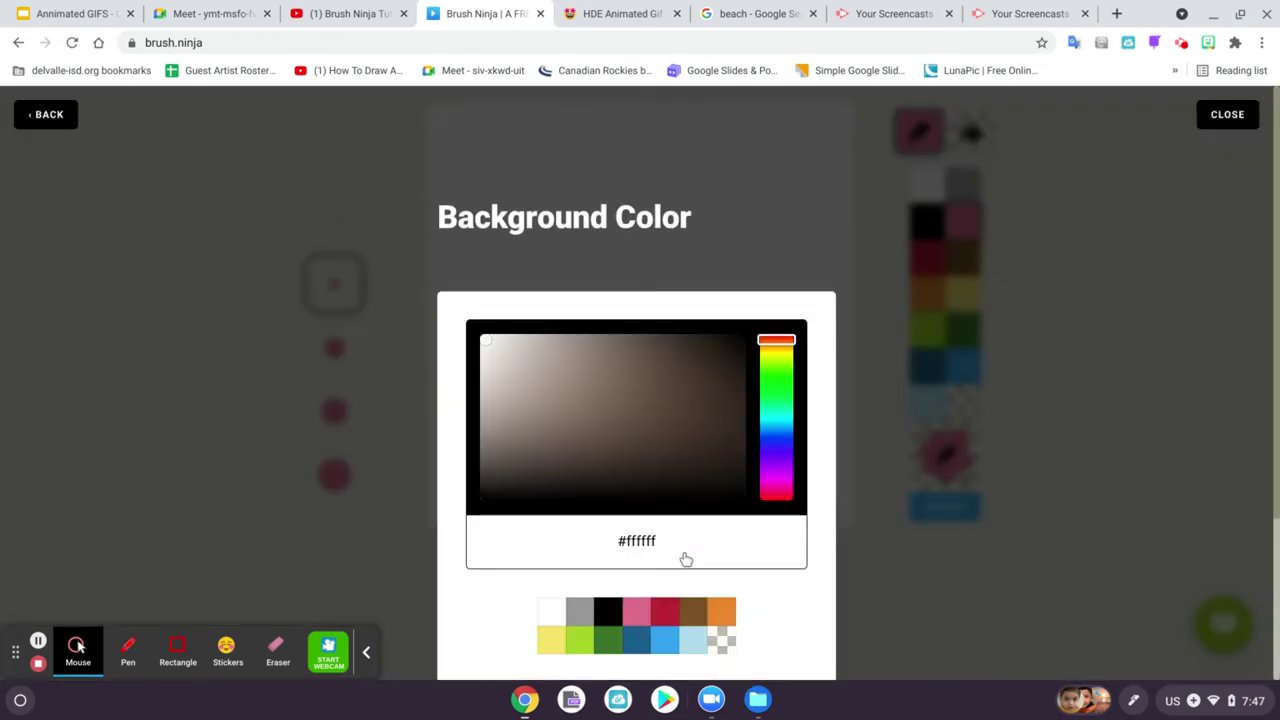
scroll(1014, 606, down, 1)
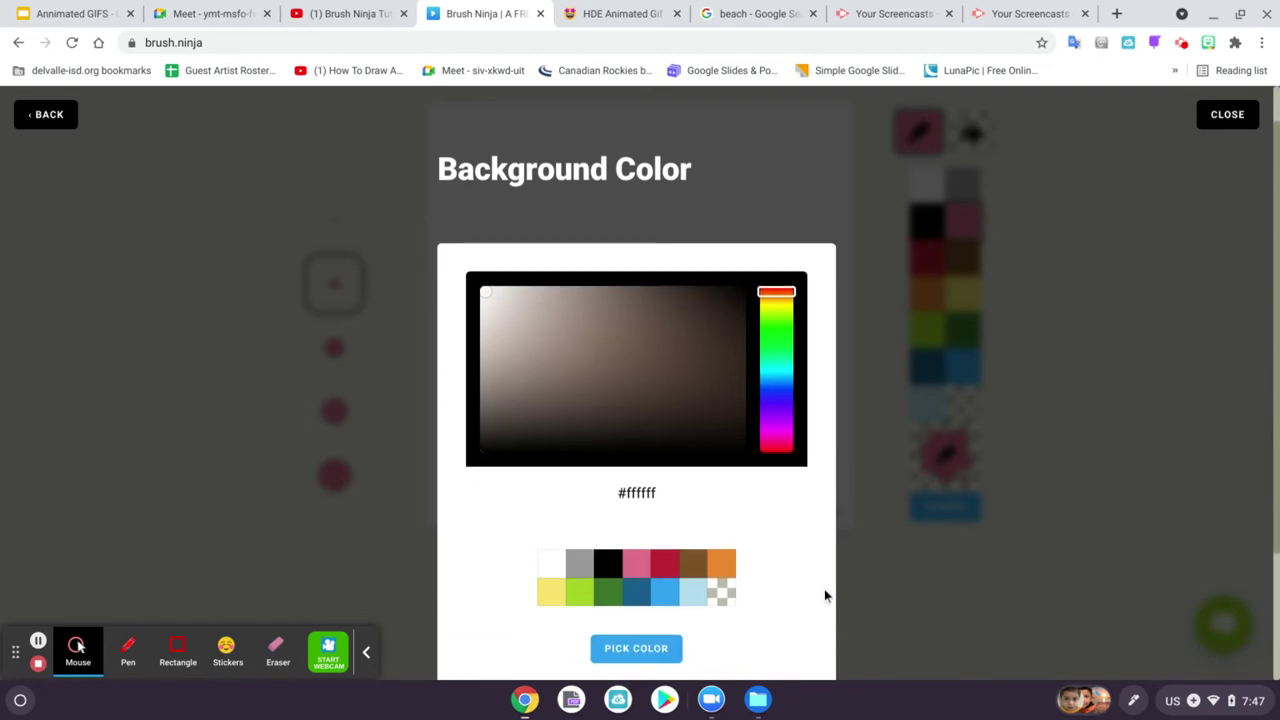
click(673, 590)
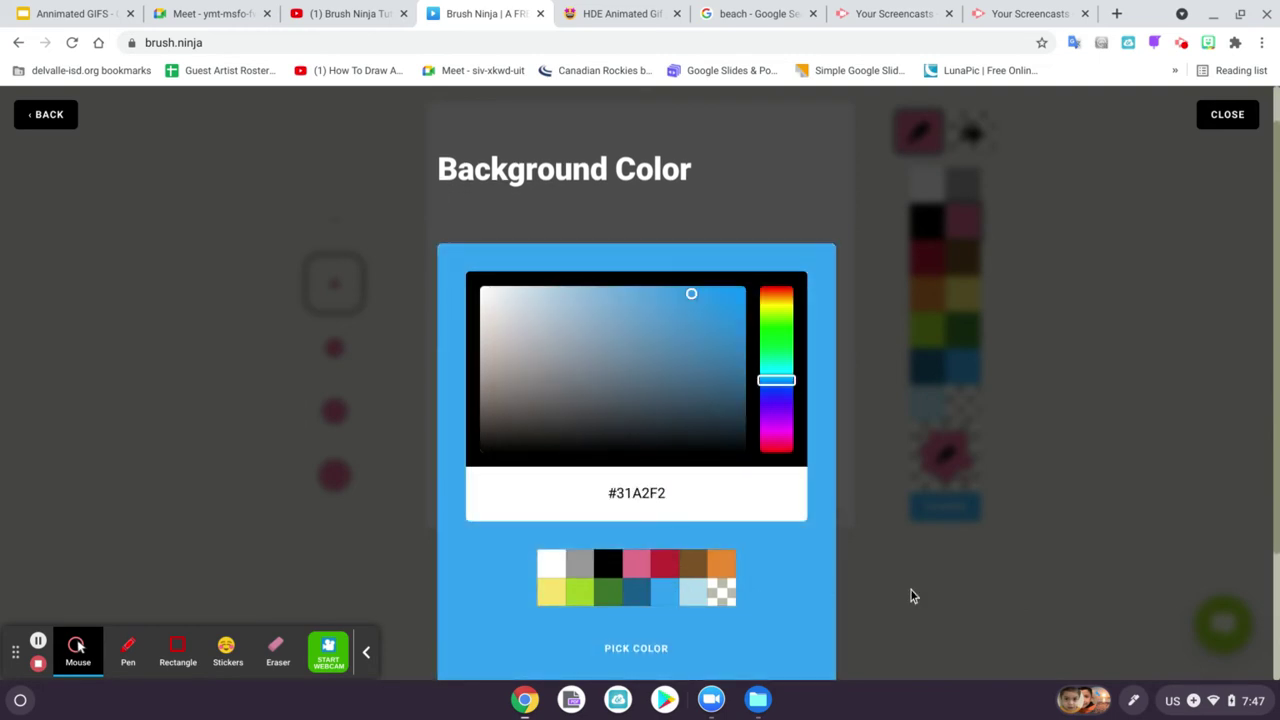
click(655, 649)
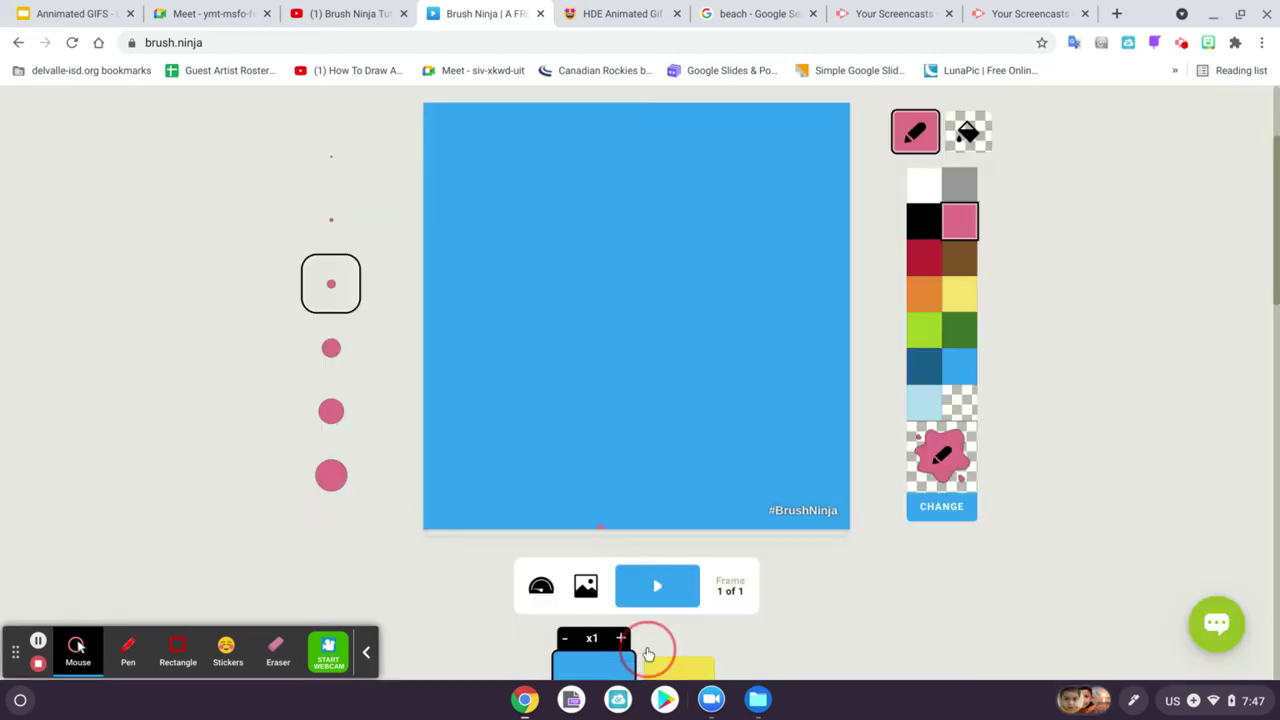
Step: Switch to shapes and stickers and choose the Car sticker
scroll(920, 621, up, 1)
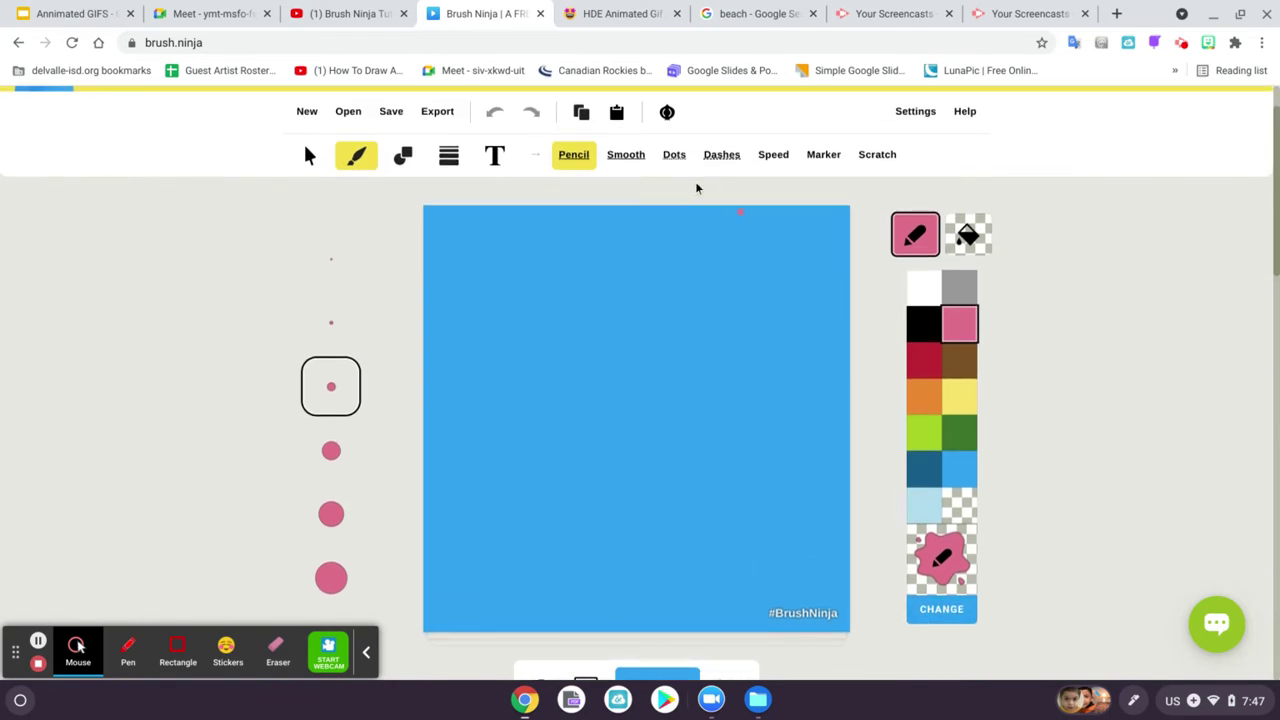
click(402, 156)
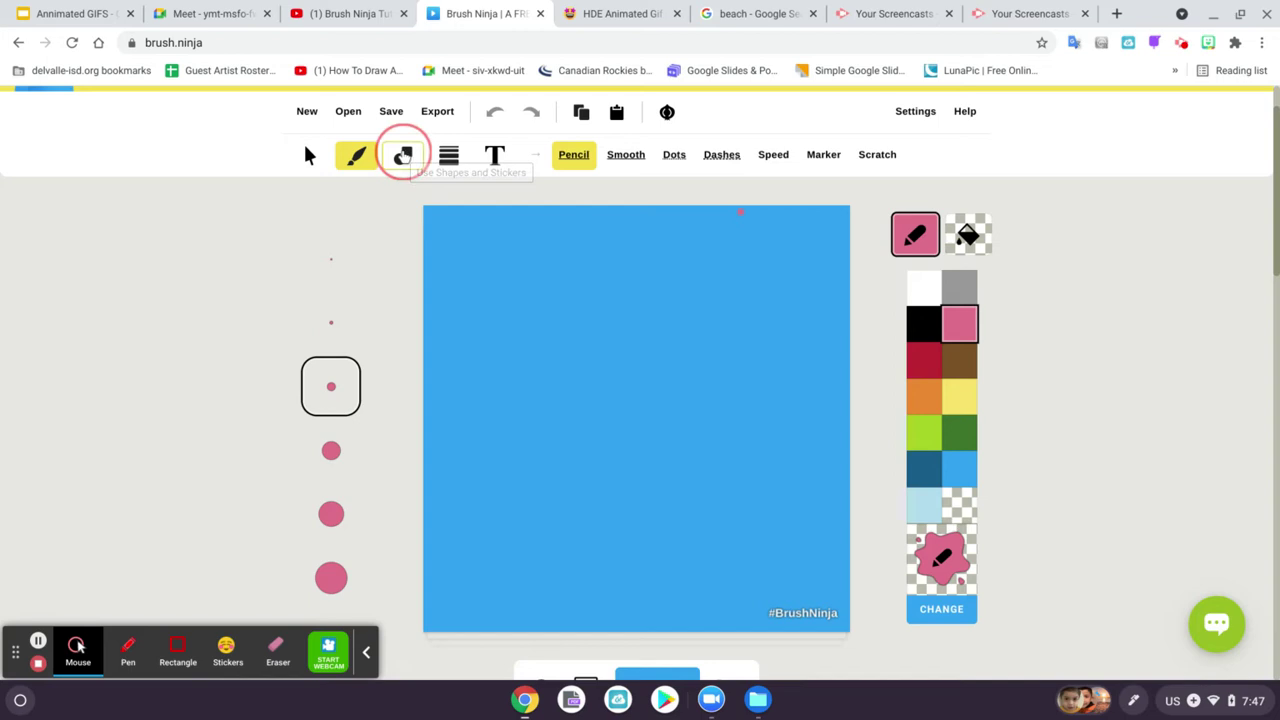
click(814, 155)
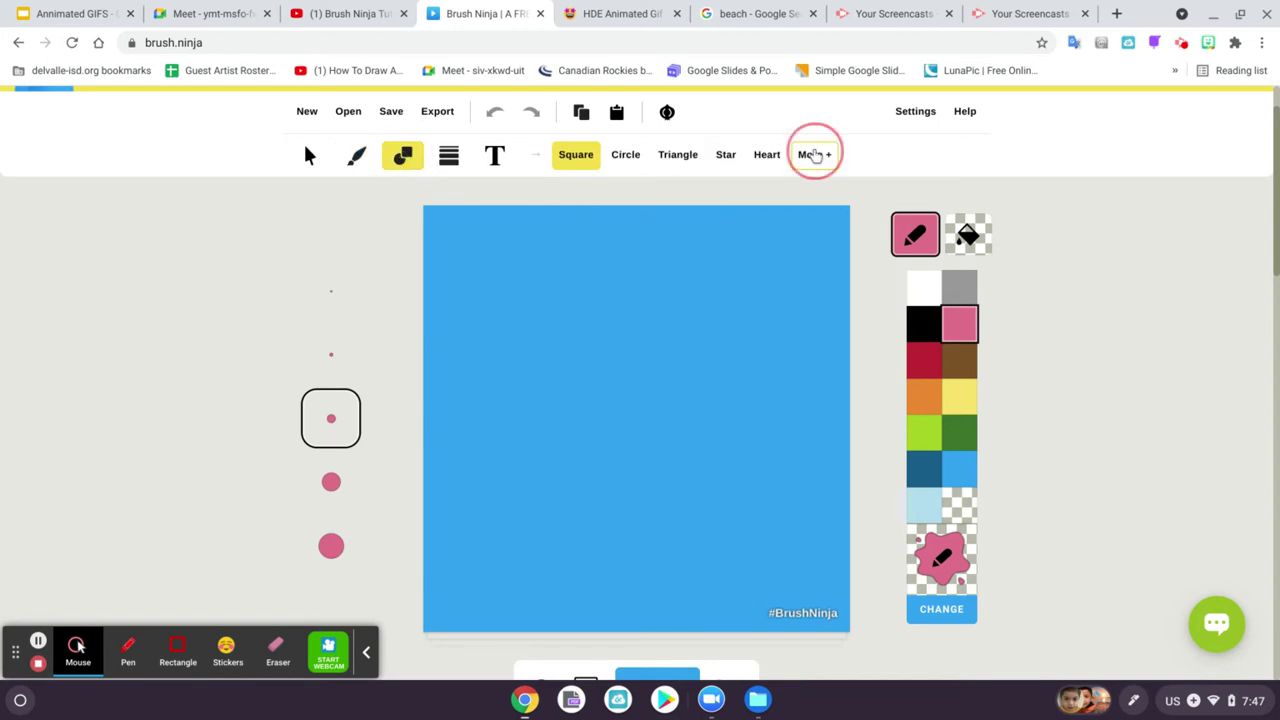
scroll(1064, 454, down, 5)
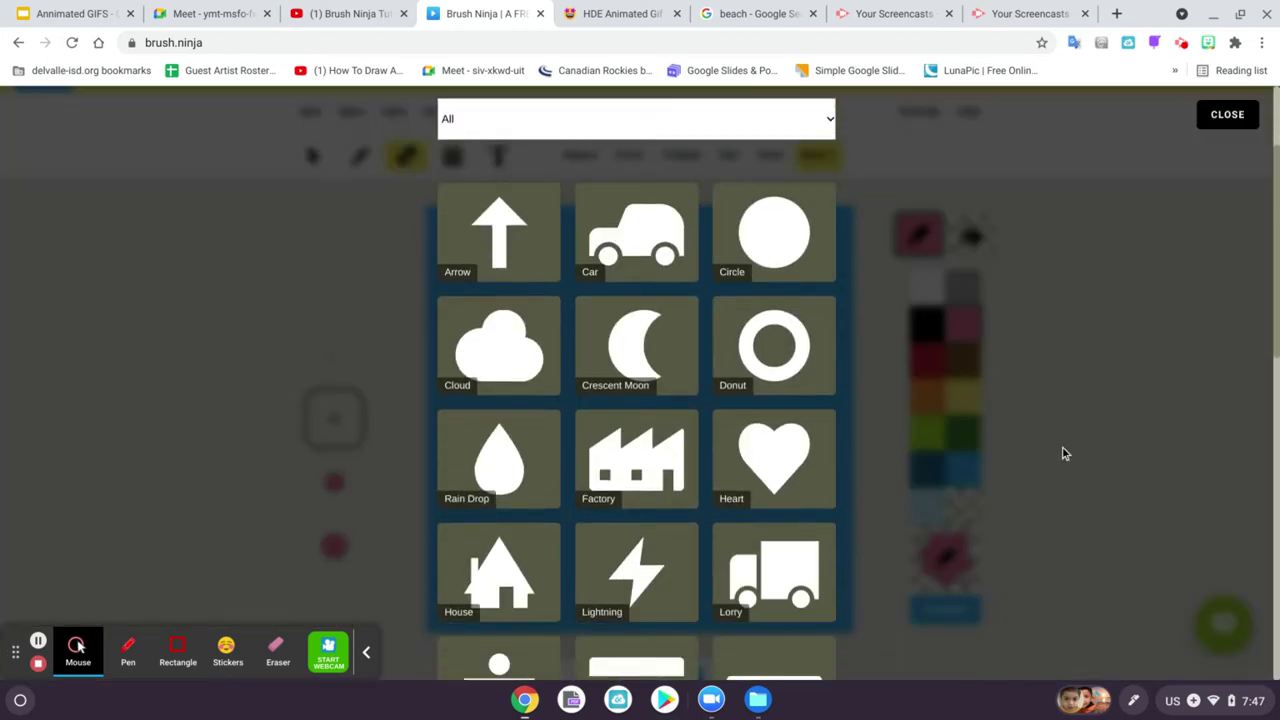
scroll(1064, 454, down, 6)
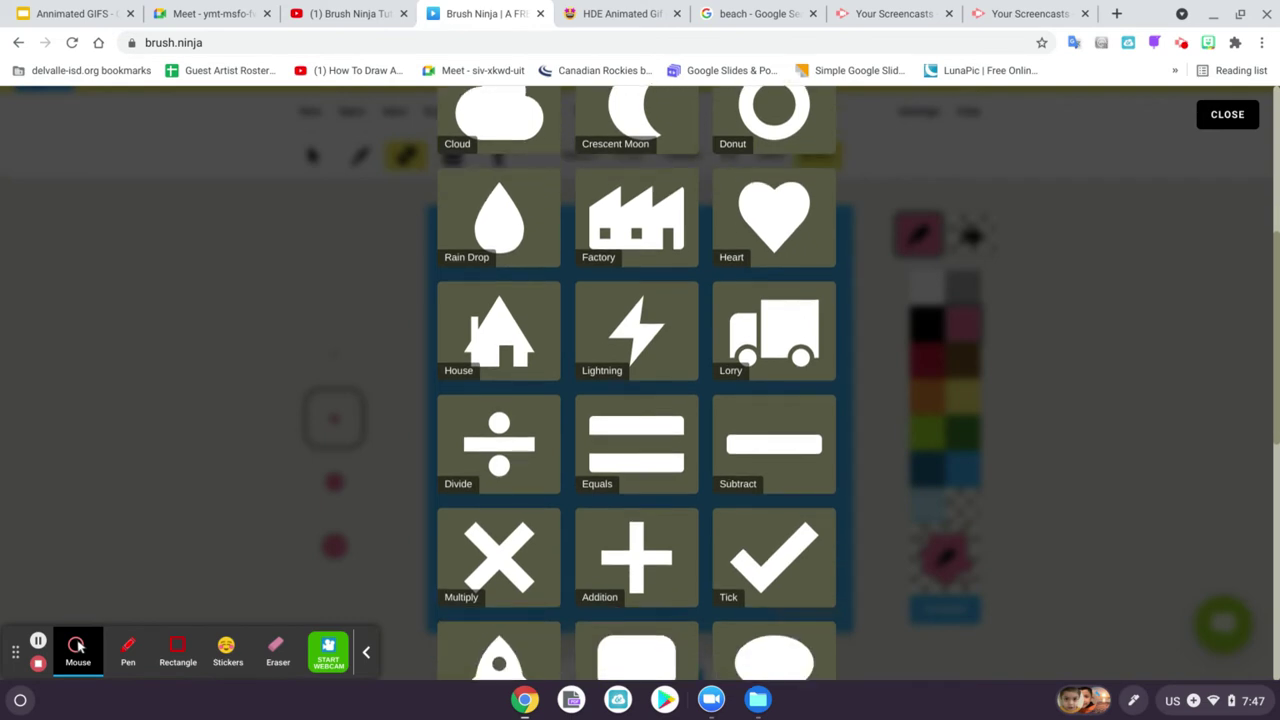
scroll(900, 390, up, 9)
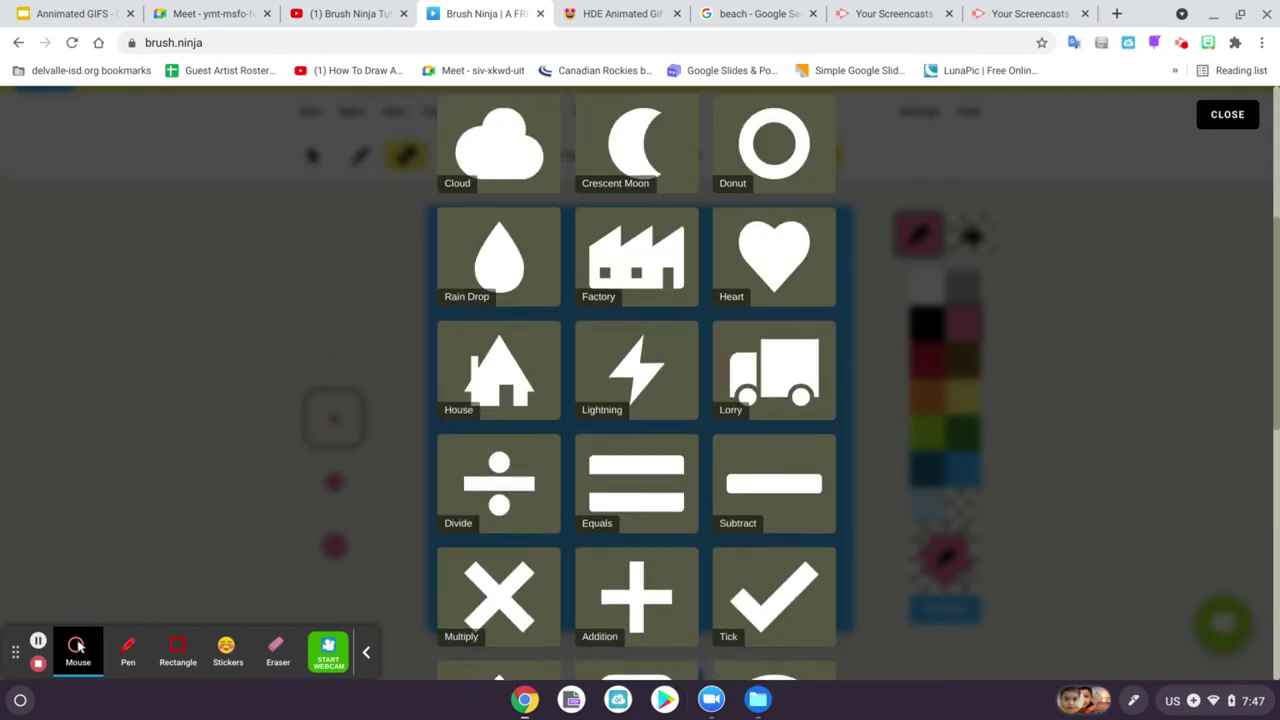
click(598, 288)
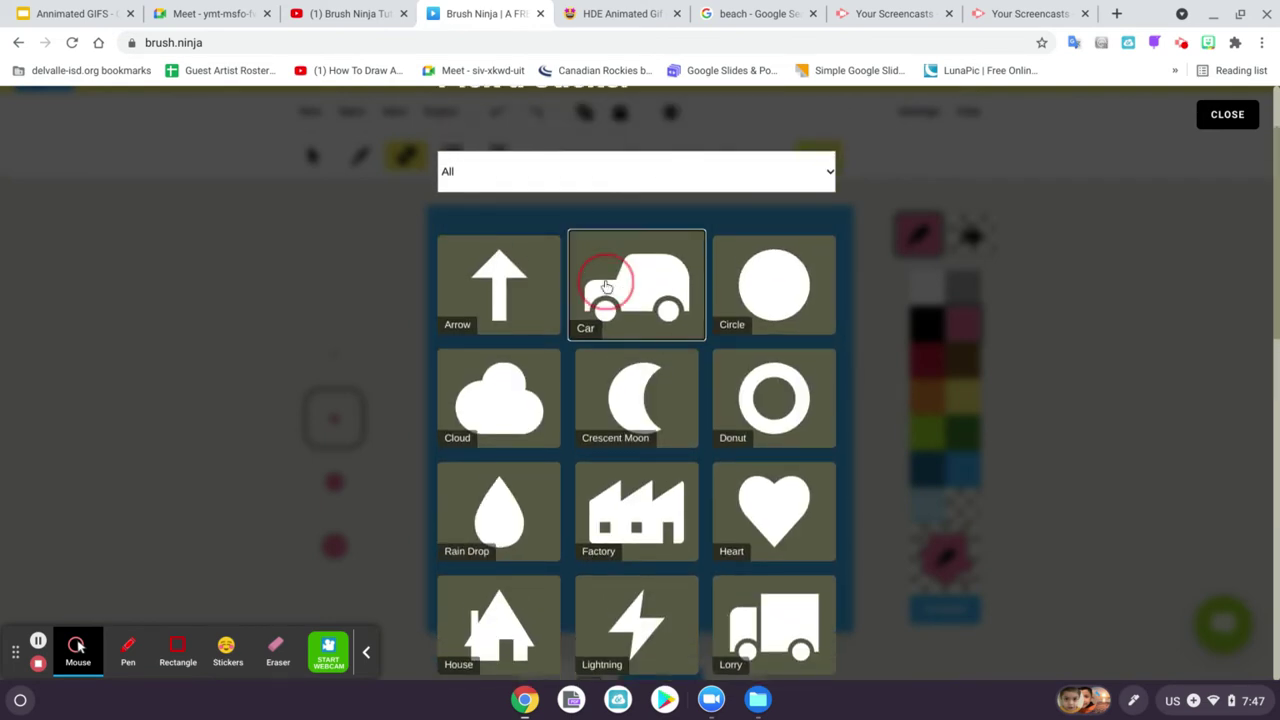
scroll(1091, 341, down, 1)
scroll(1091, 341, down, 2)
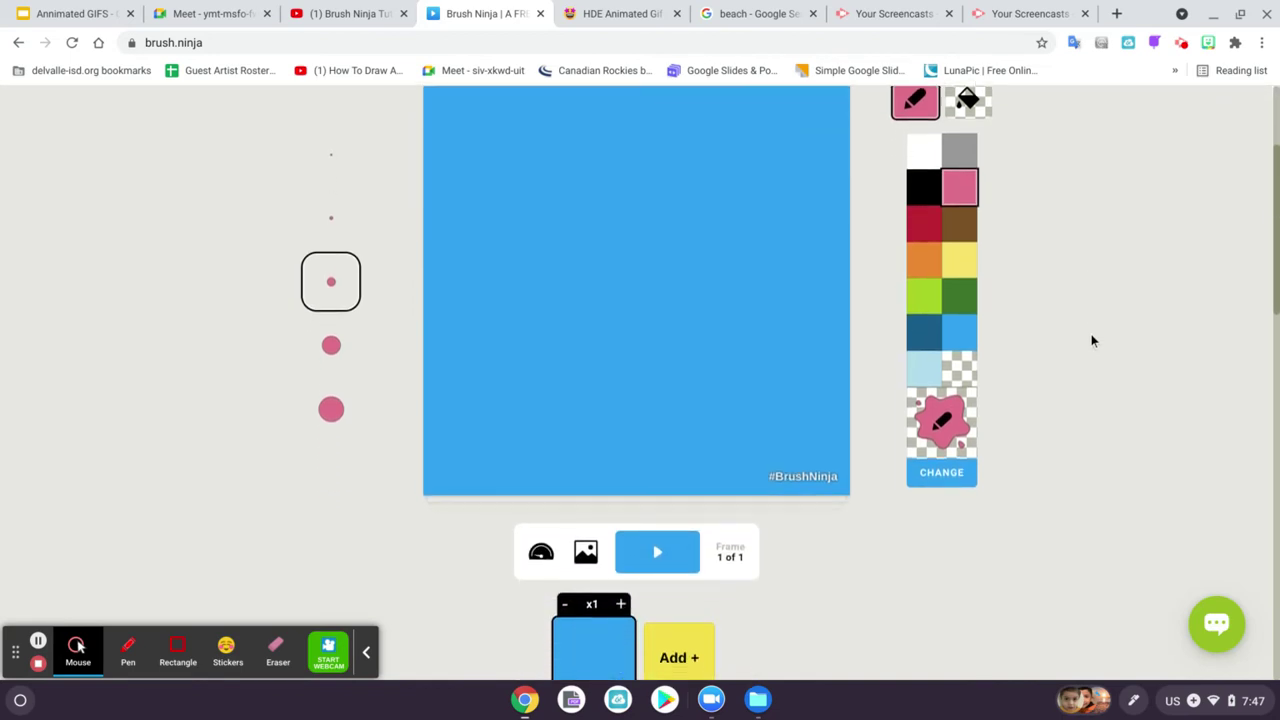
scroll(1001, 310, up, 2)
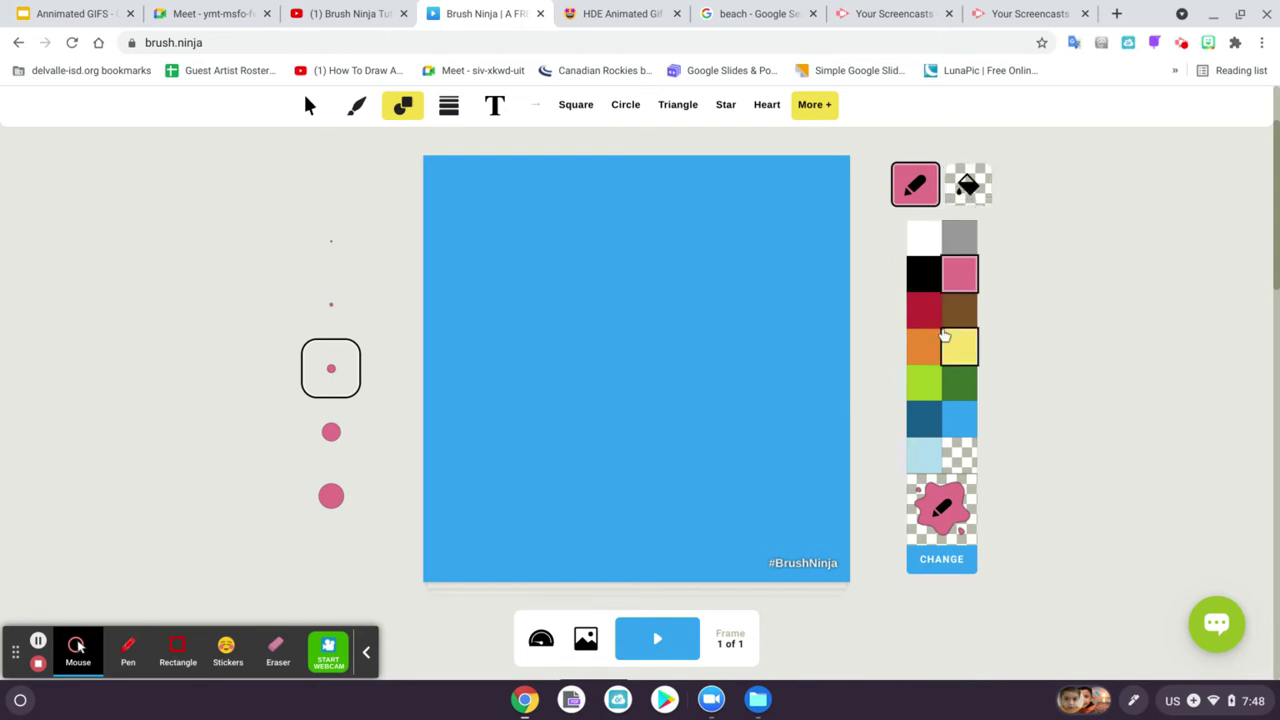
Step: Set the drawing colour and shape fill to red with a transparent outline
click(925, 314)
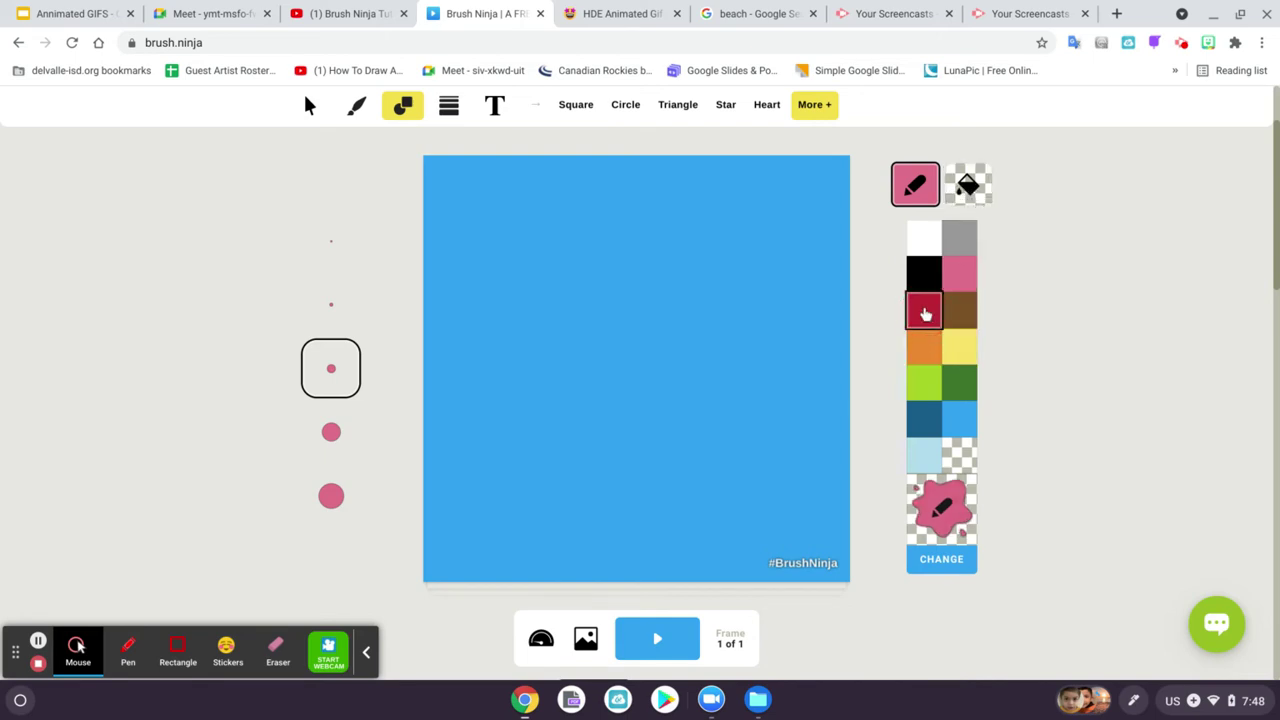
click(968, 184)
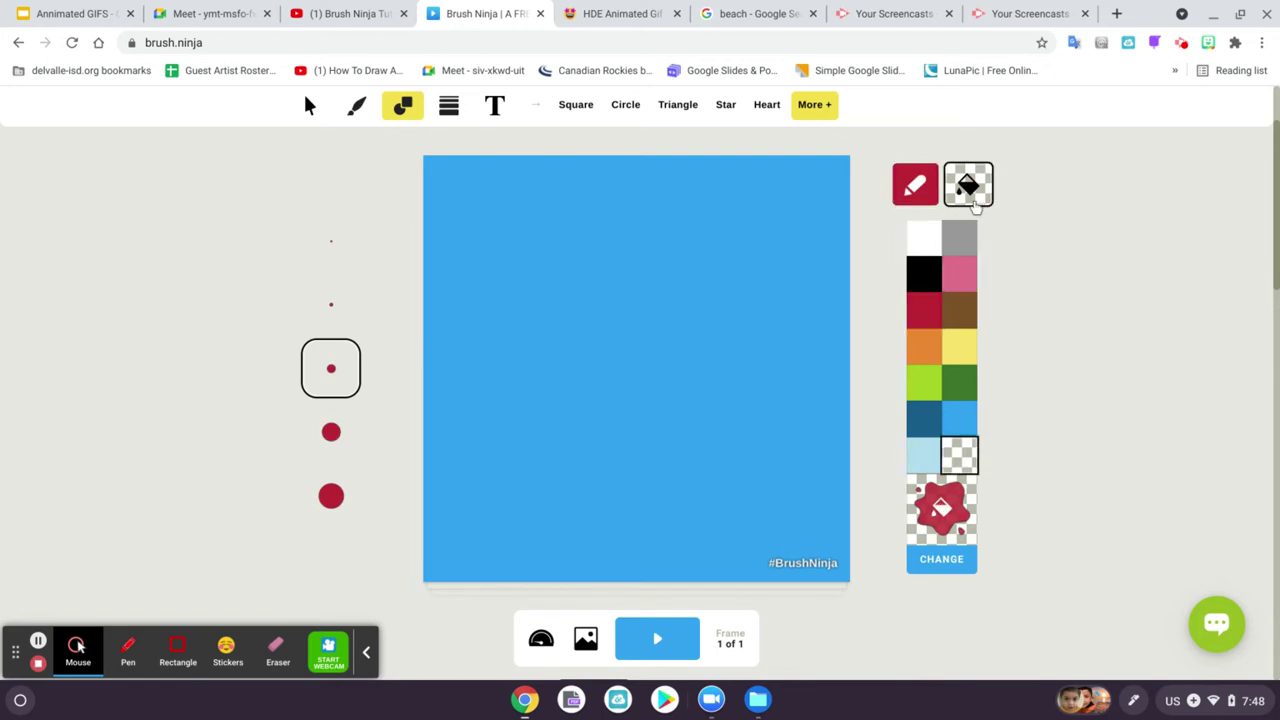
click(925, 318)
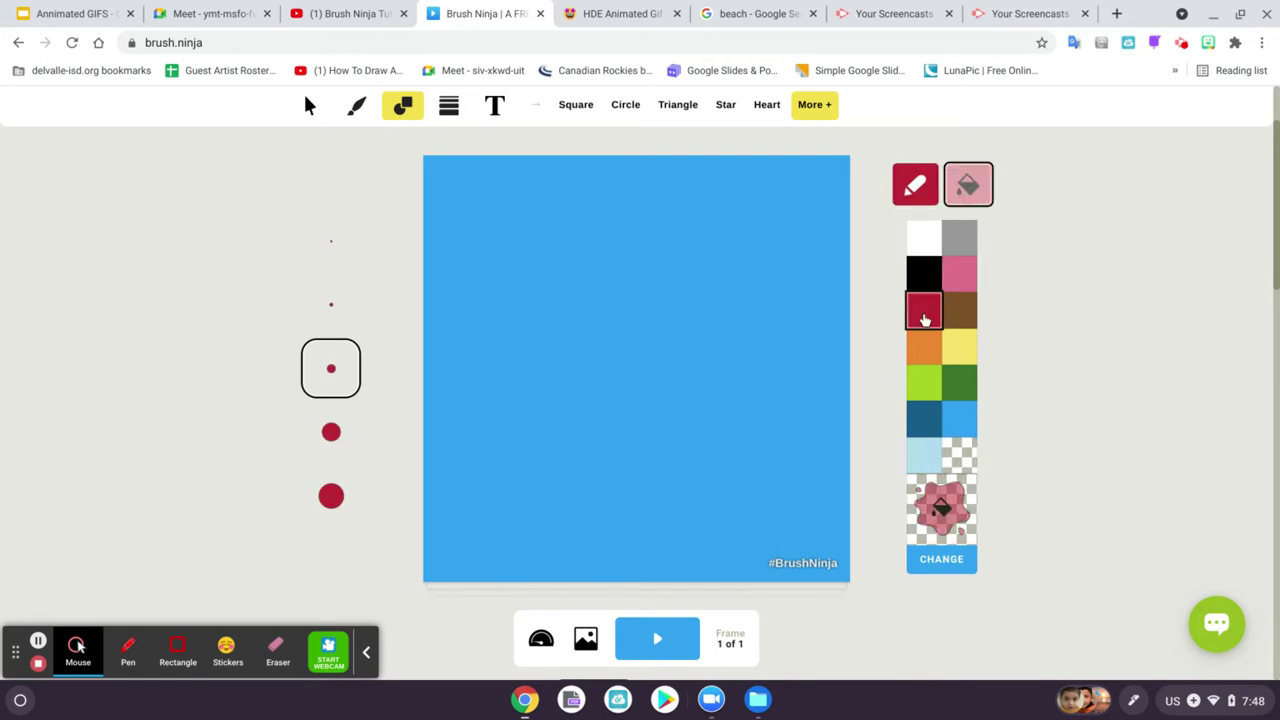
click(915, 190)
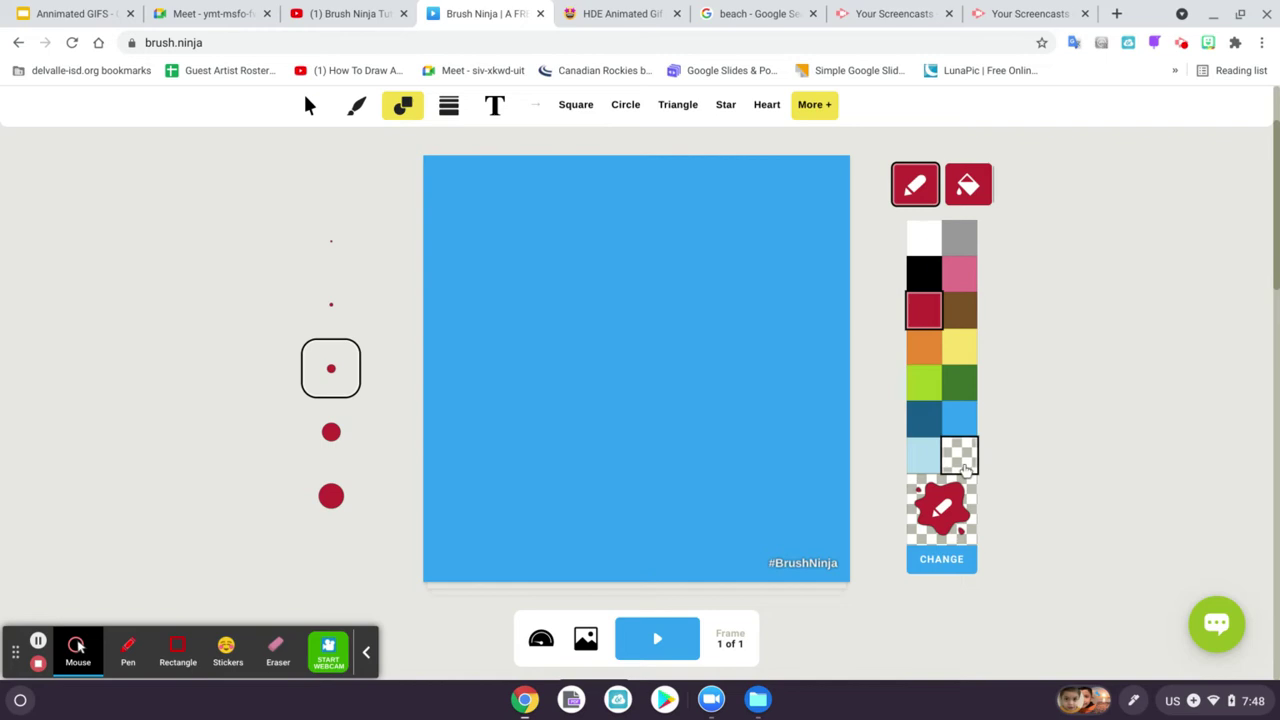
click(962, 462)
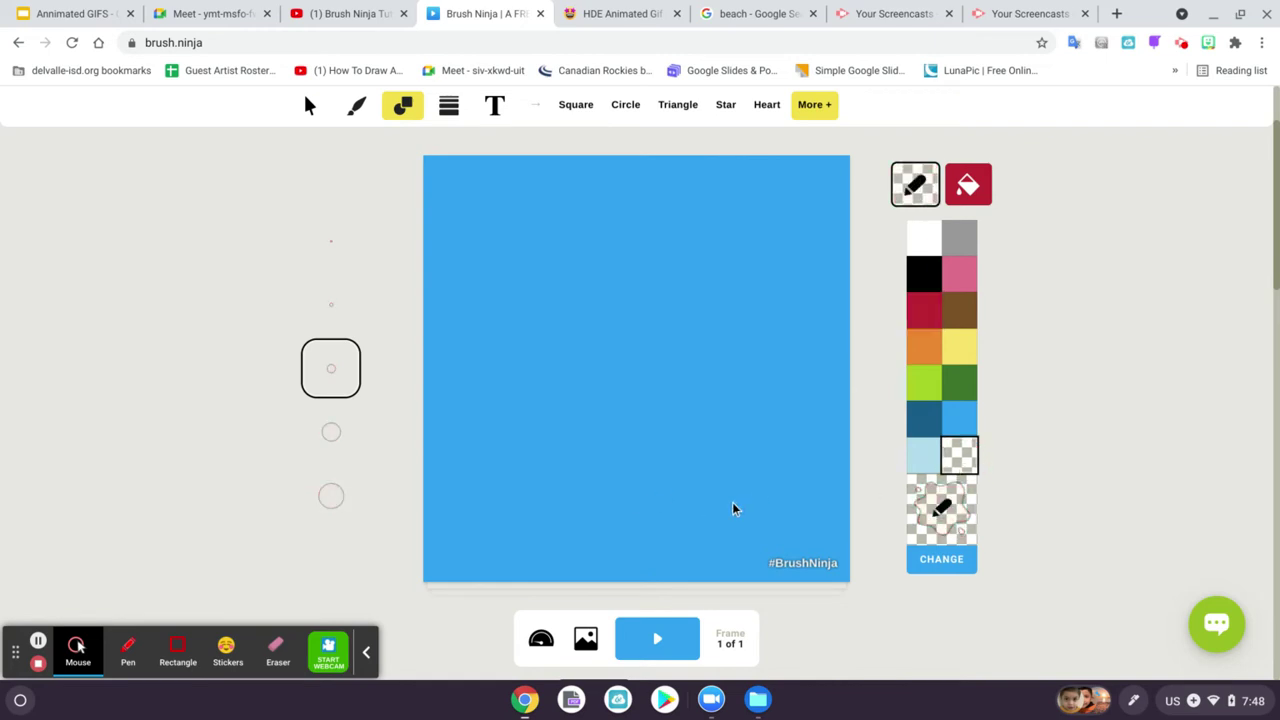
Step: Draw the red car in the canvas centre and duplicate frame 1 into frame 2
drag(652, 397, 724, 516)
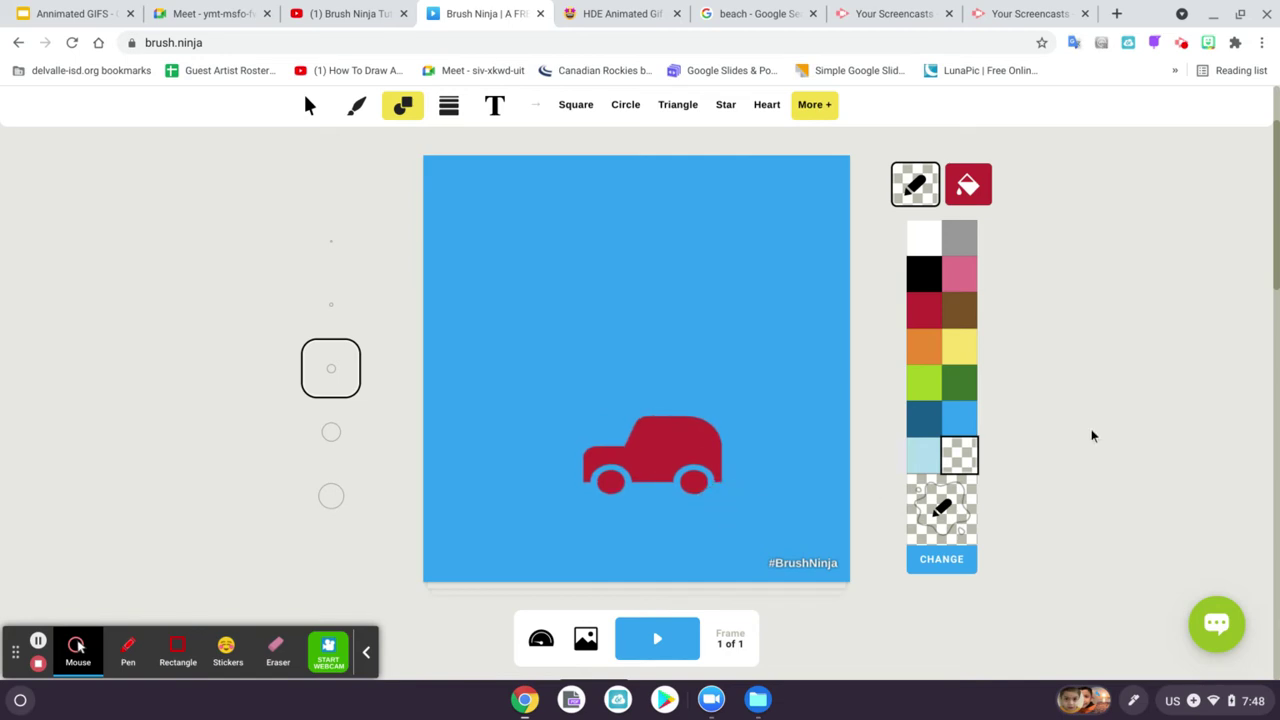
scroll(1093, 436, down, 3)
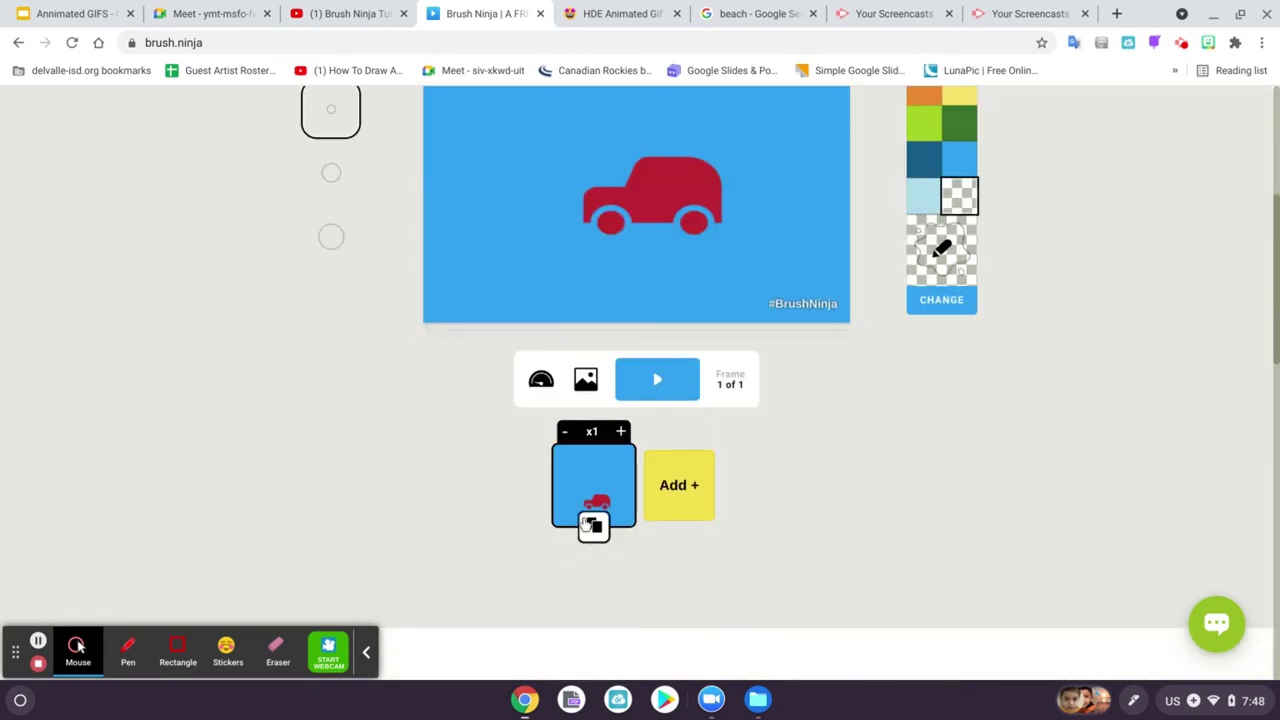
click(592, 525)
scroll(586, 528, up, 2)
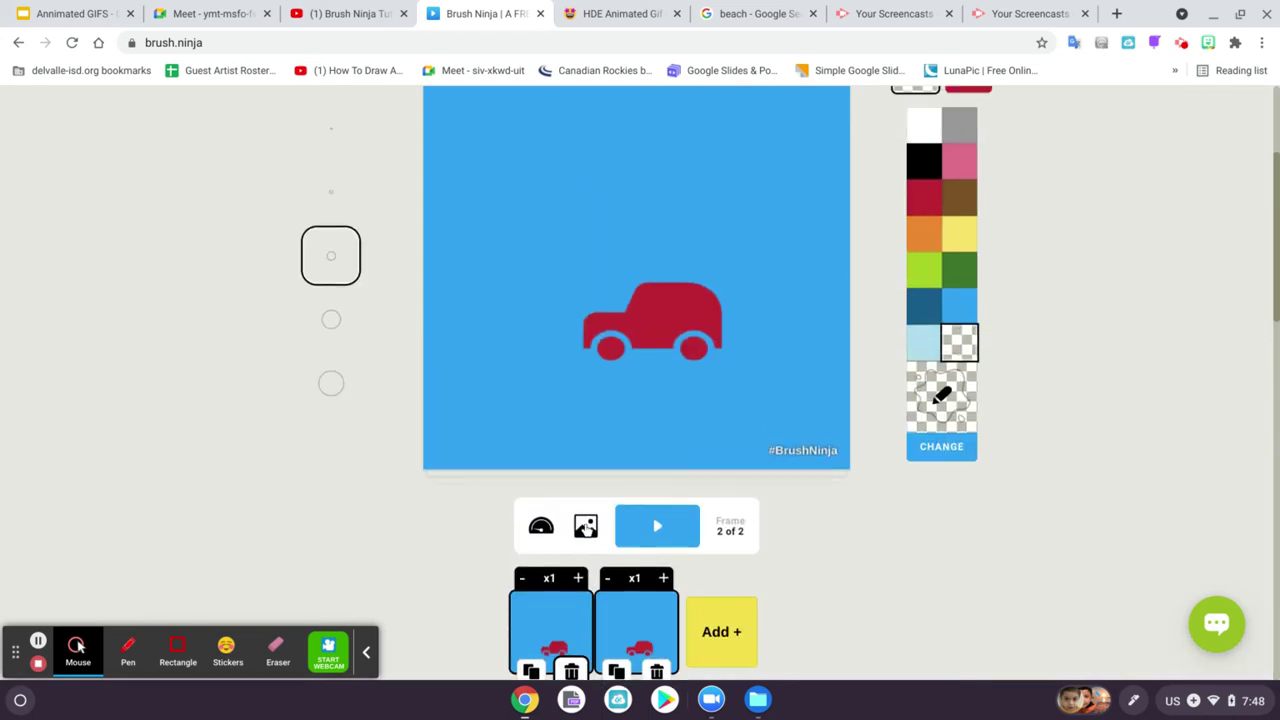
scroll(586, 528, up, 2)
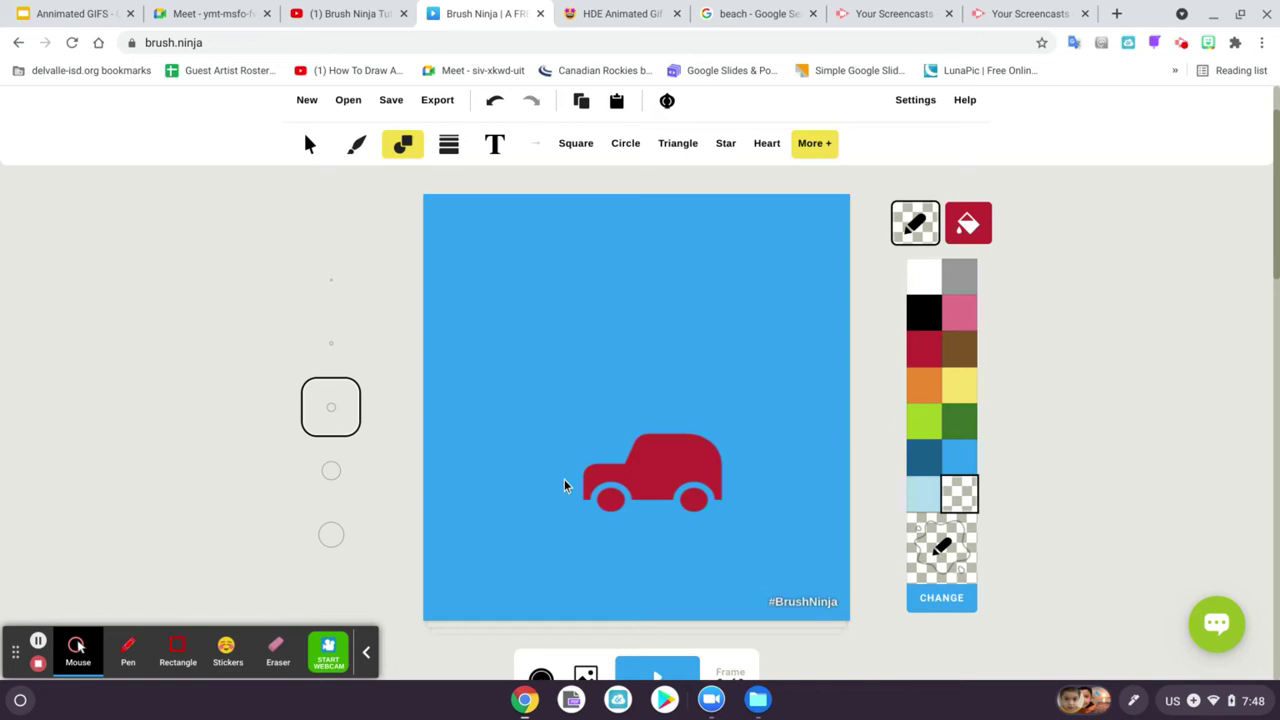
scroll(609, 500, down, 3)
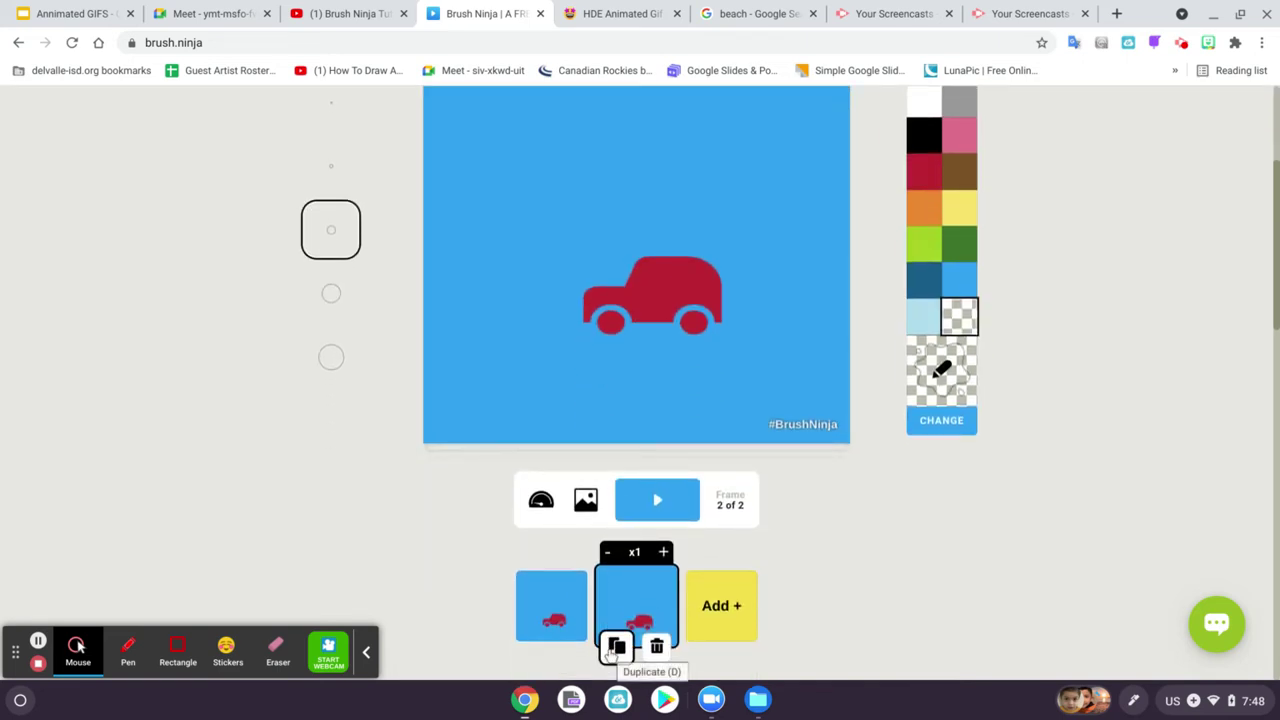
Step: Add a blank third frame, then delete it again
click(749, 602)
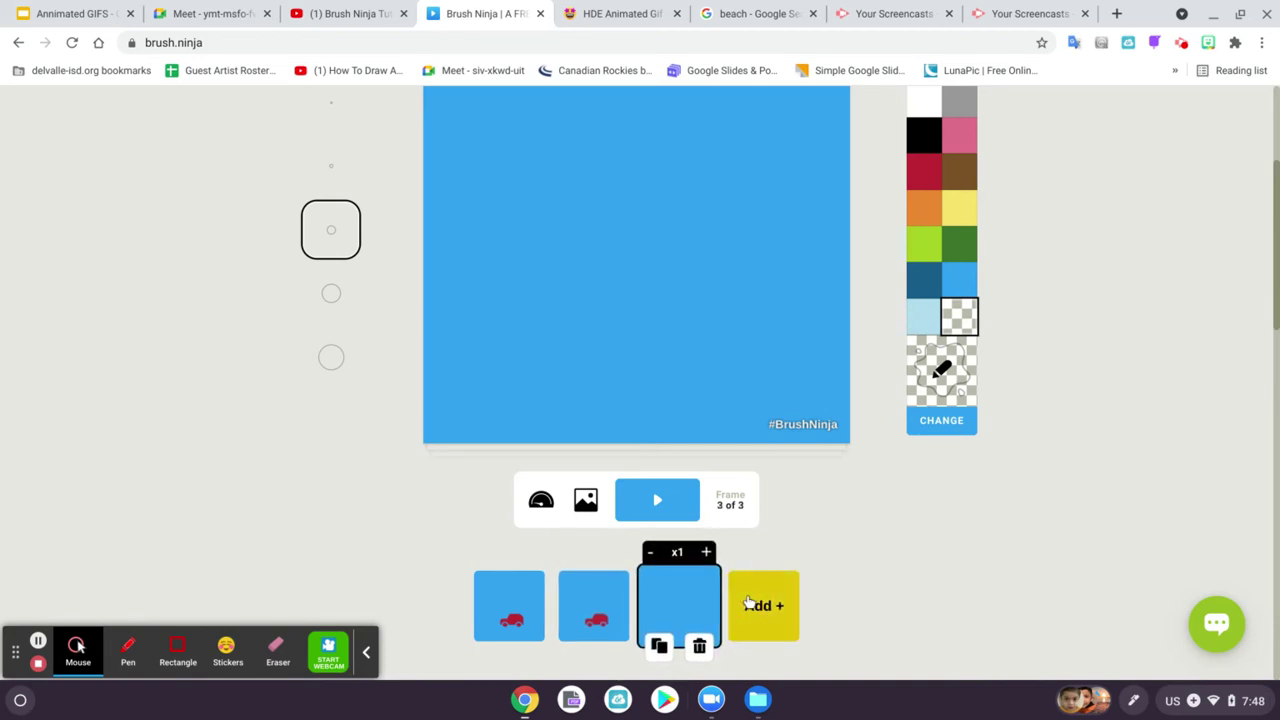
scroll(872, 565, up, 1)
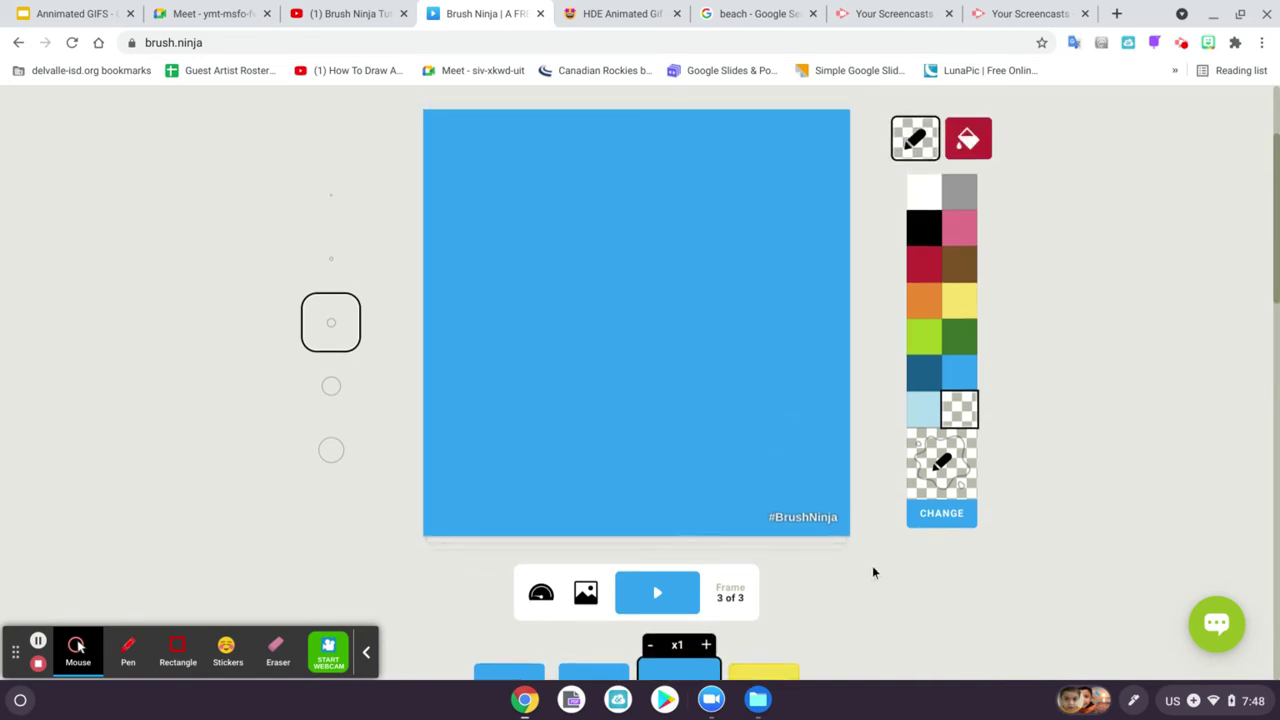
scroll(872, 572, down, 1)
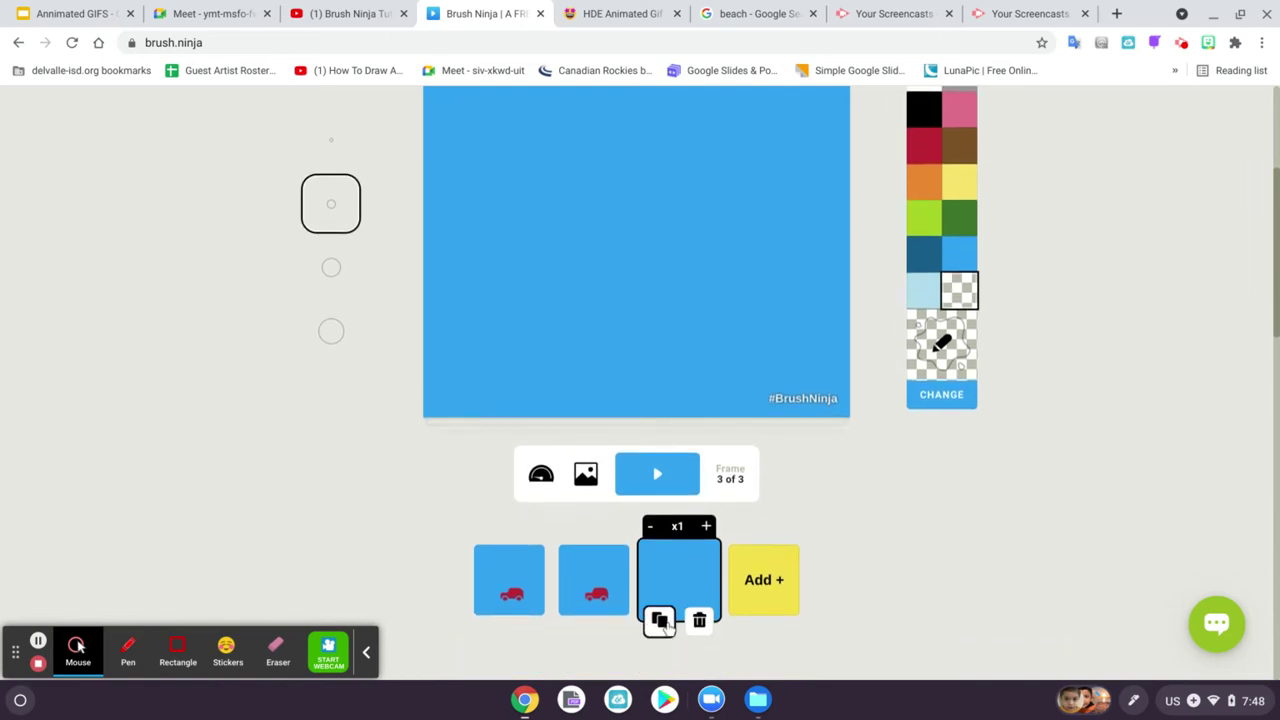
click(699, 620)
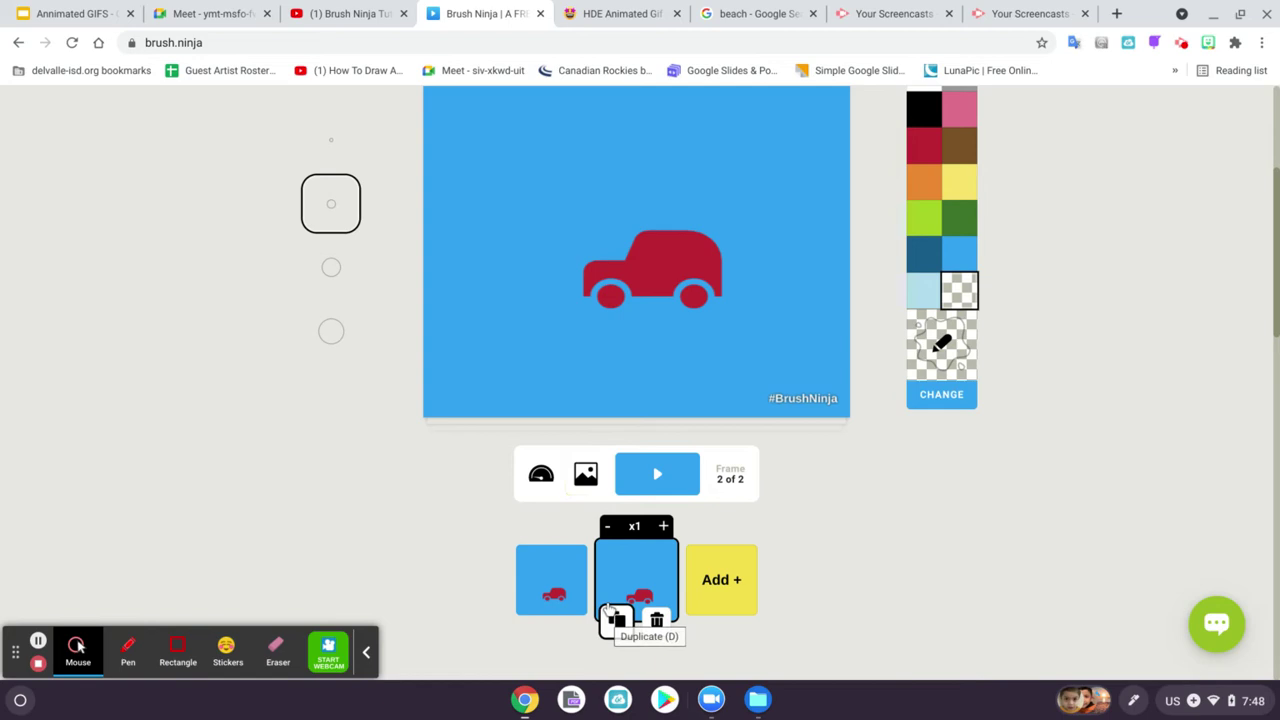
scroll(819, 466, up, 2)
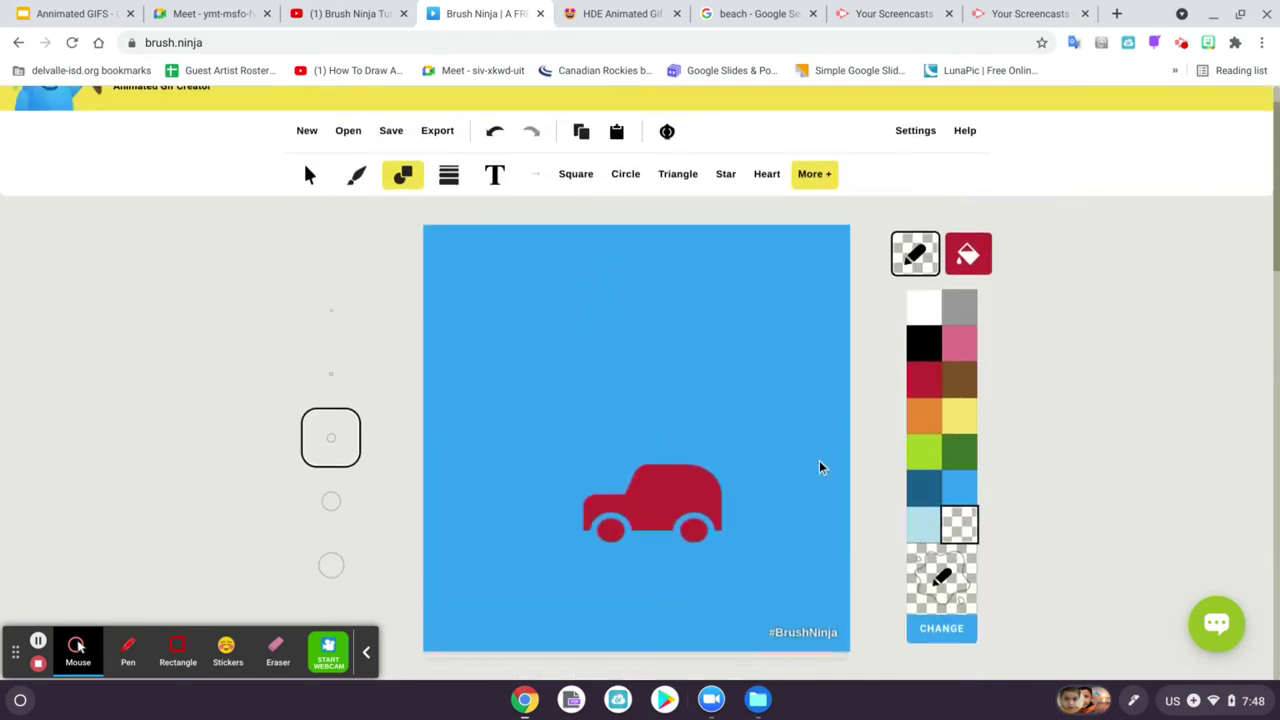
Step: Move the car left in frame 2, then duplicate into frame 3 and shift it further left
click(308, 182)
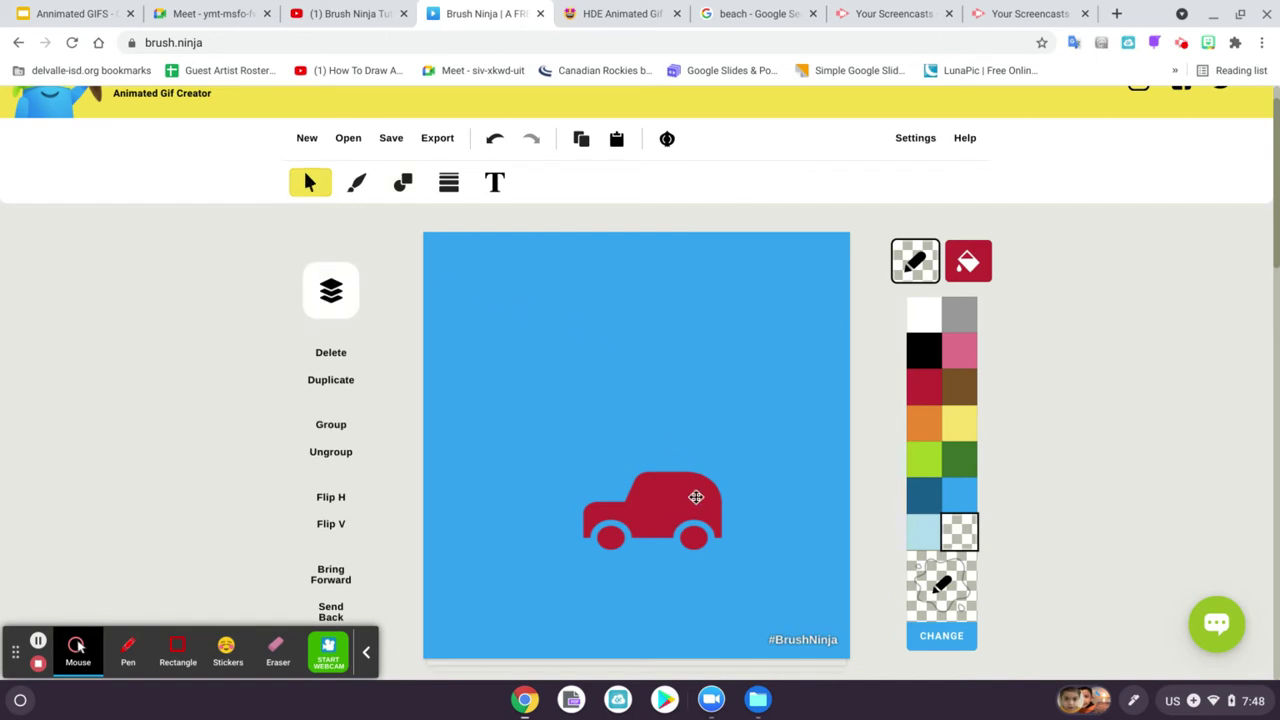
click(692, 495)
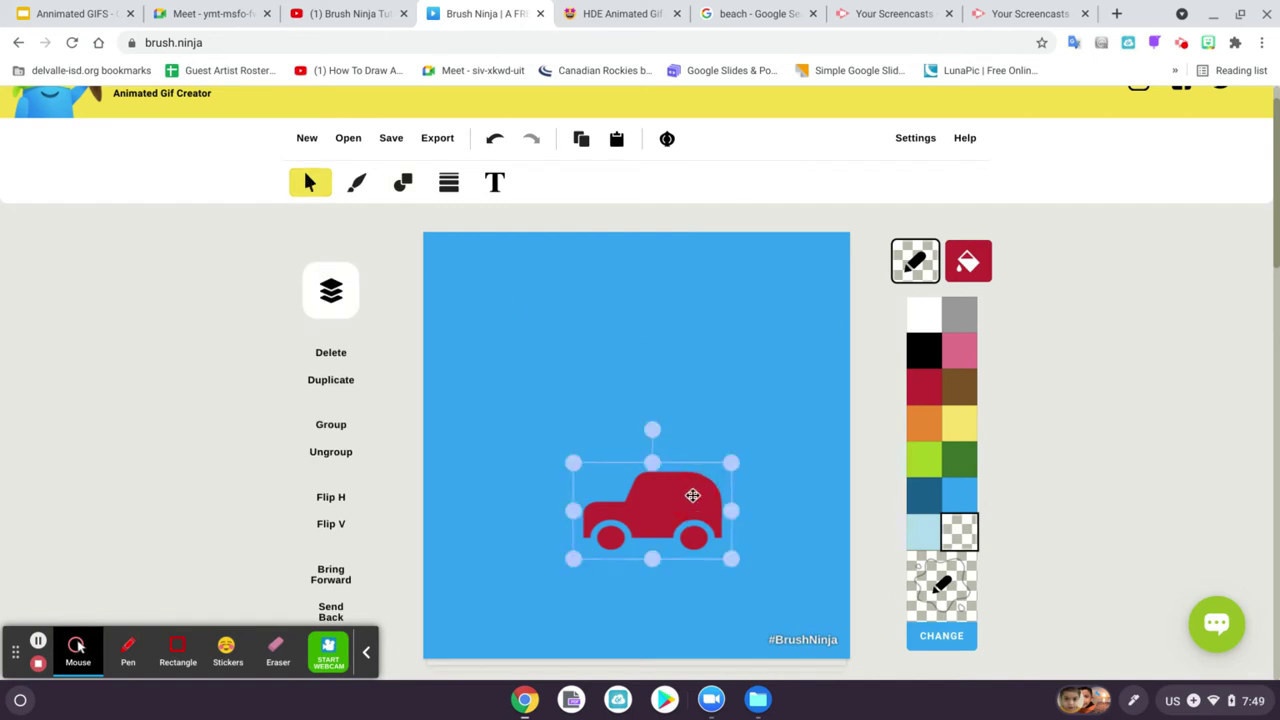
drag(692, 495, 643, 492)
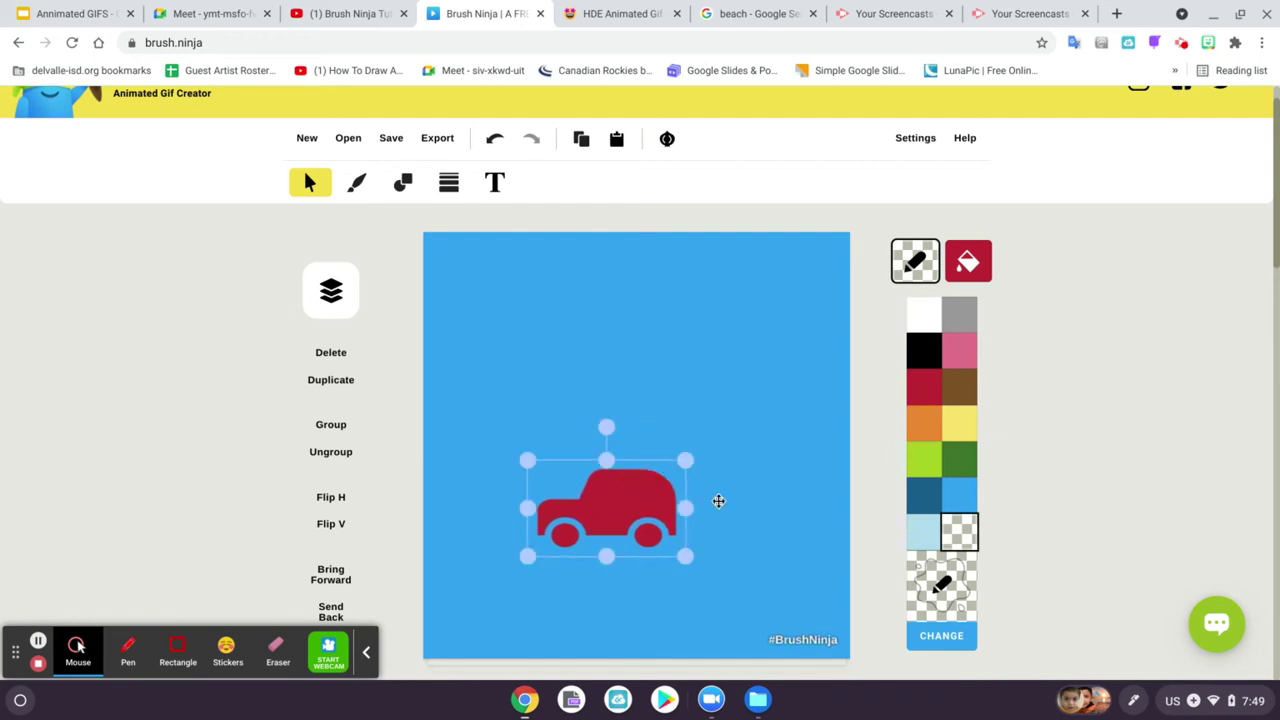
scroll(1102, 531, down, 2)
scroll(1055, 534, down, 1)
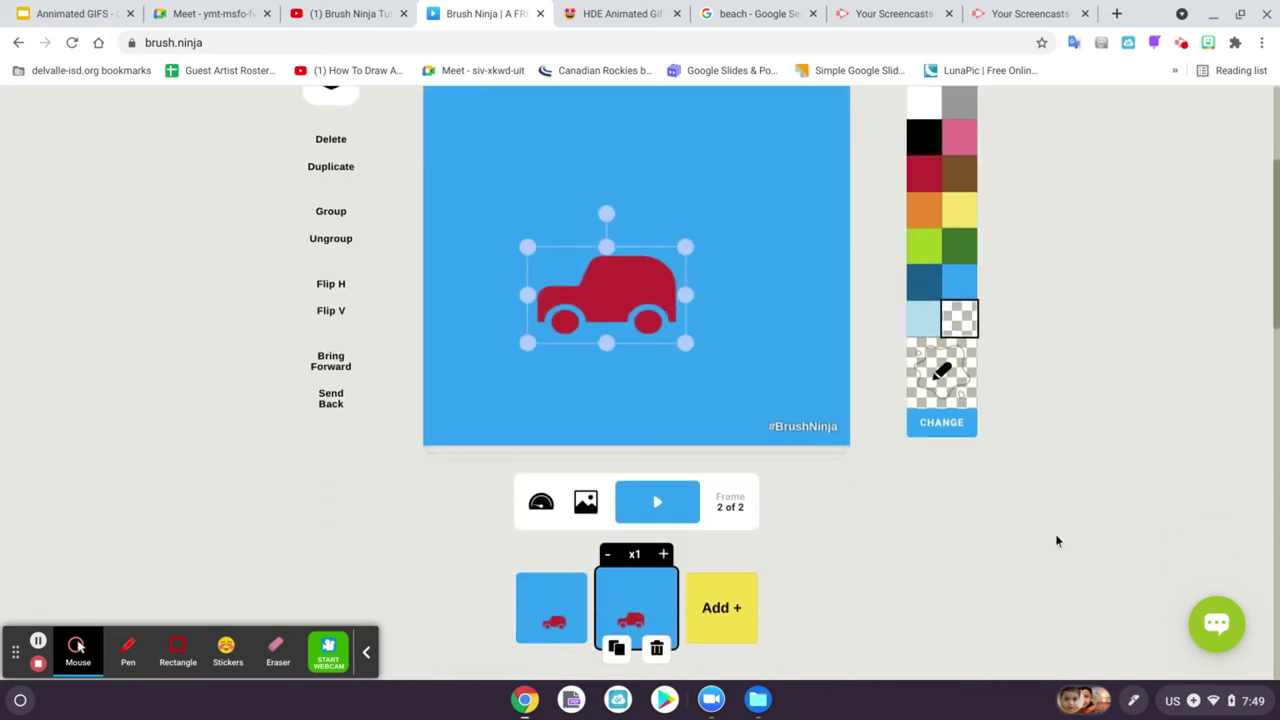
click(618, 650)
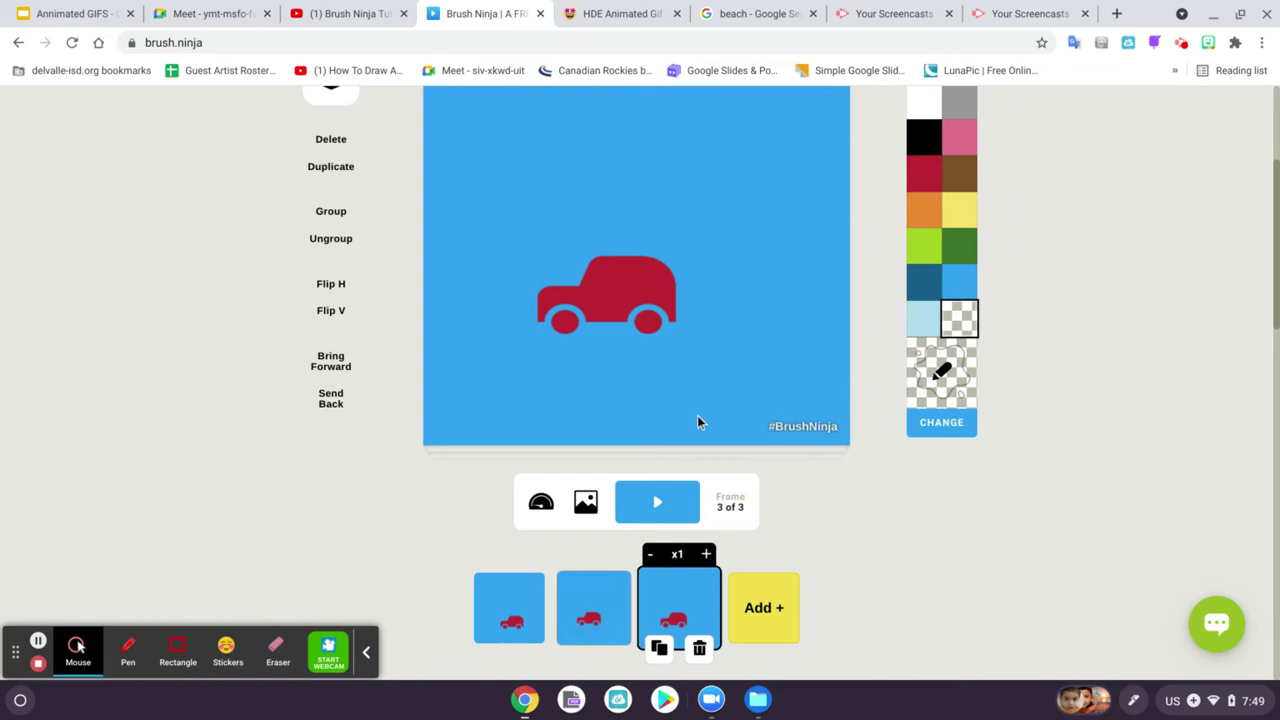
click(592, 291)
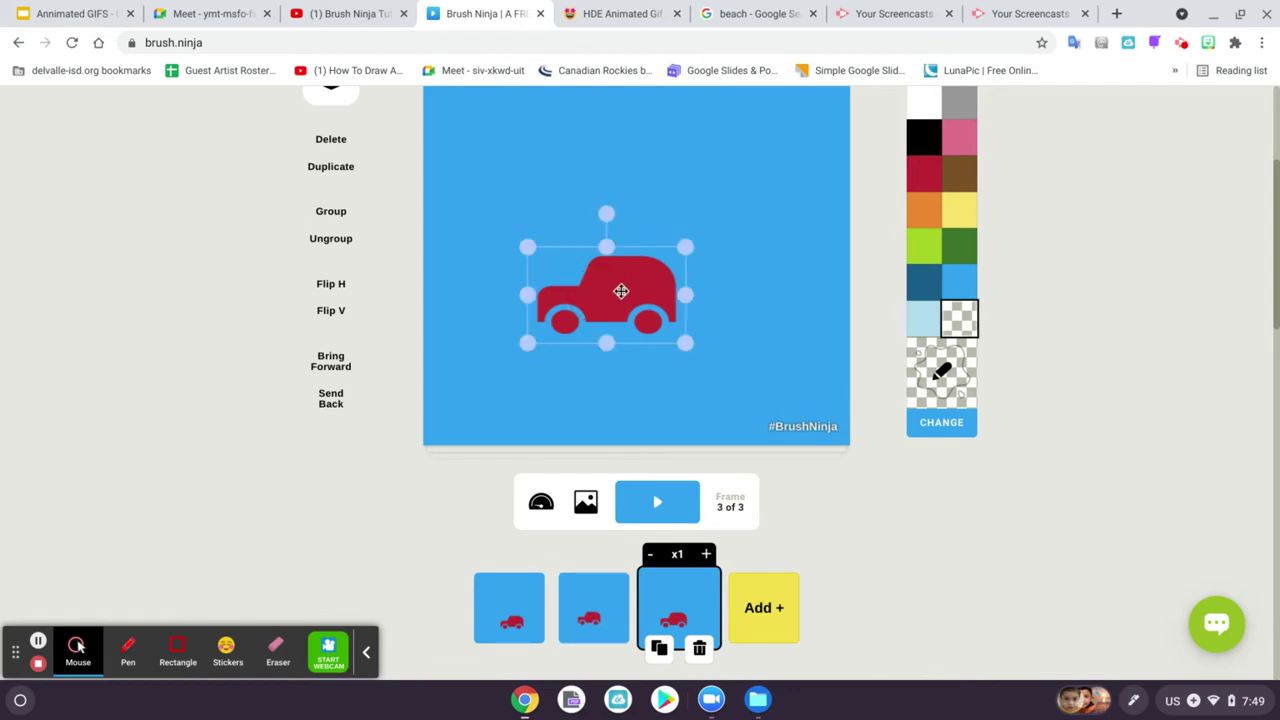
drag(620, 289, 569, 282)
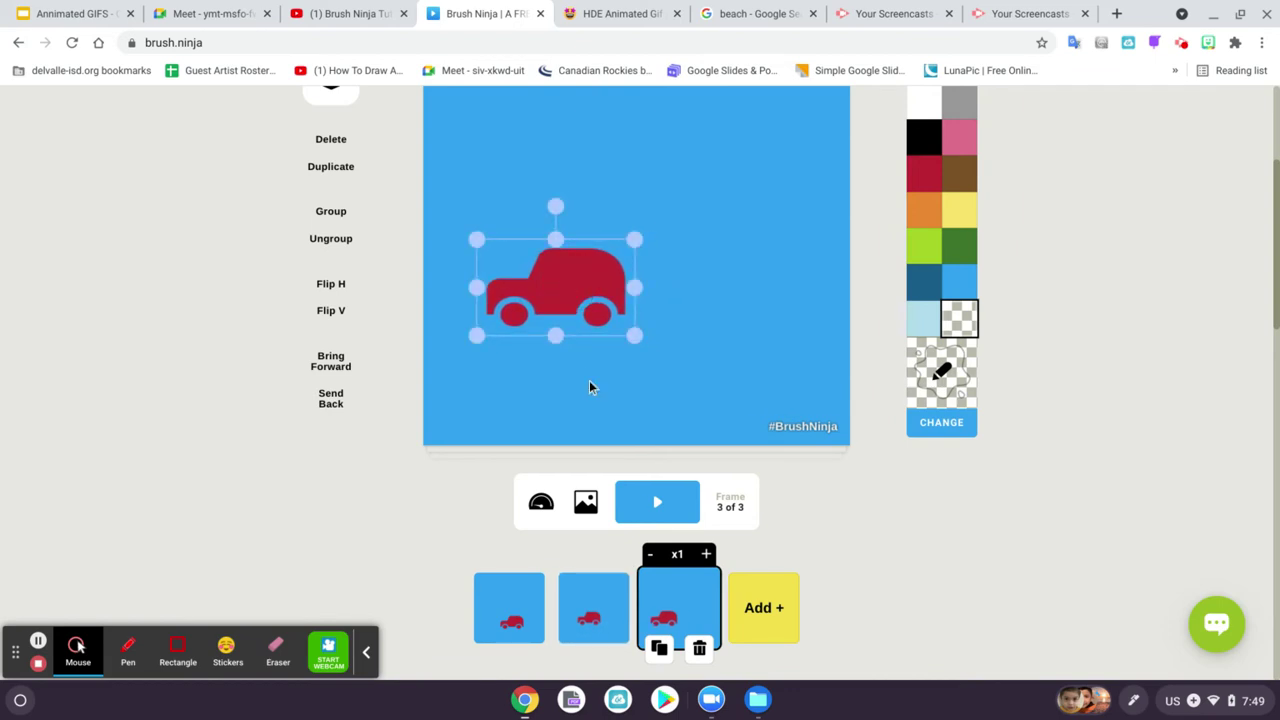
Step: Create frames 4 and 5 with the car moved toward the left edge, then play
click(658, 647)
click(556, 289)
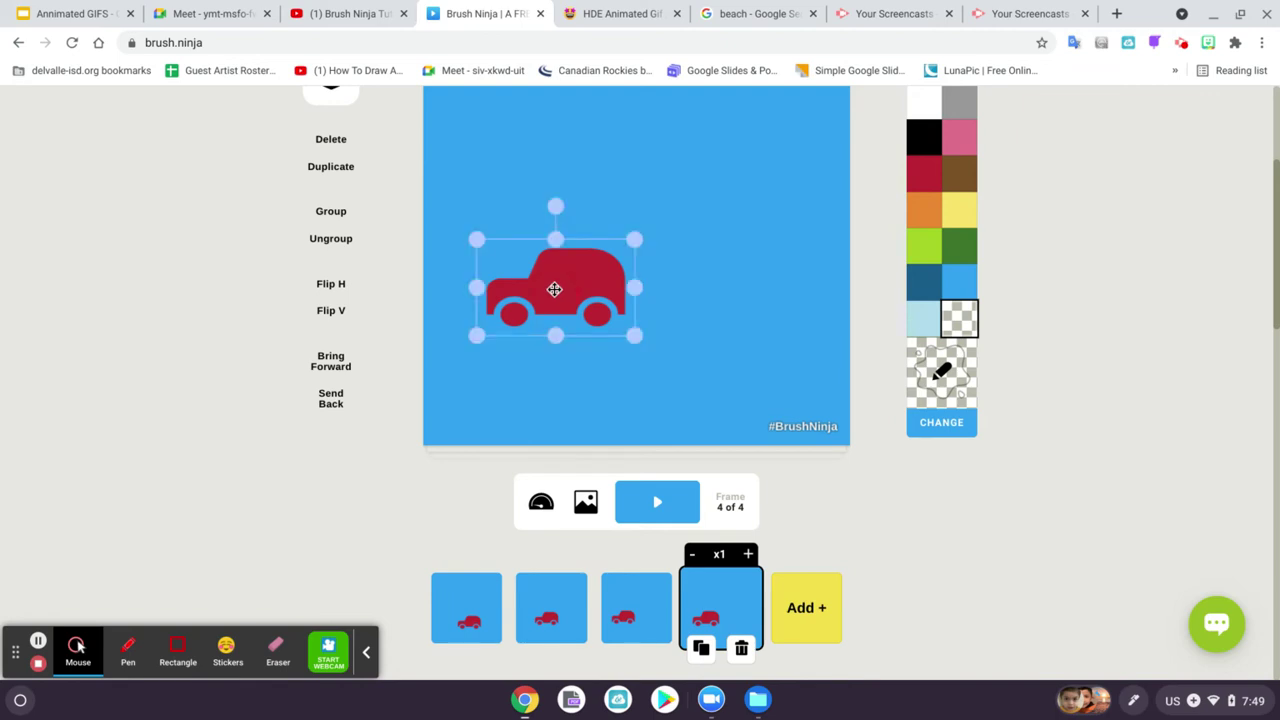
drag(554, 289, 487, 289)
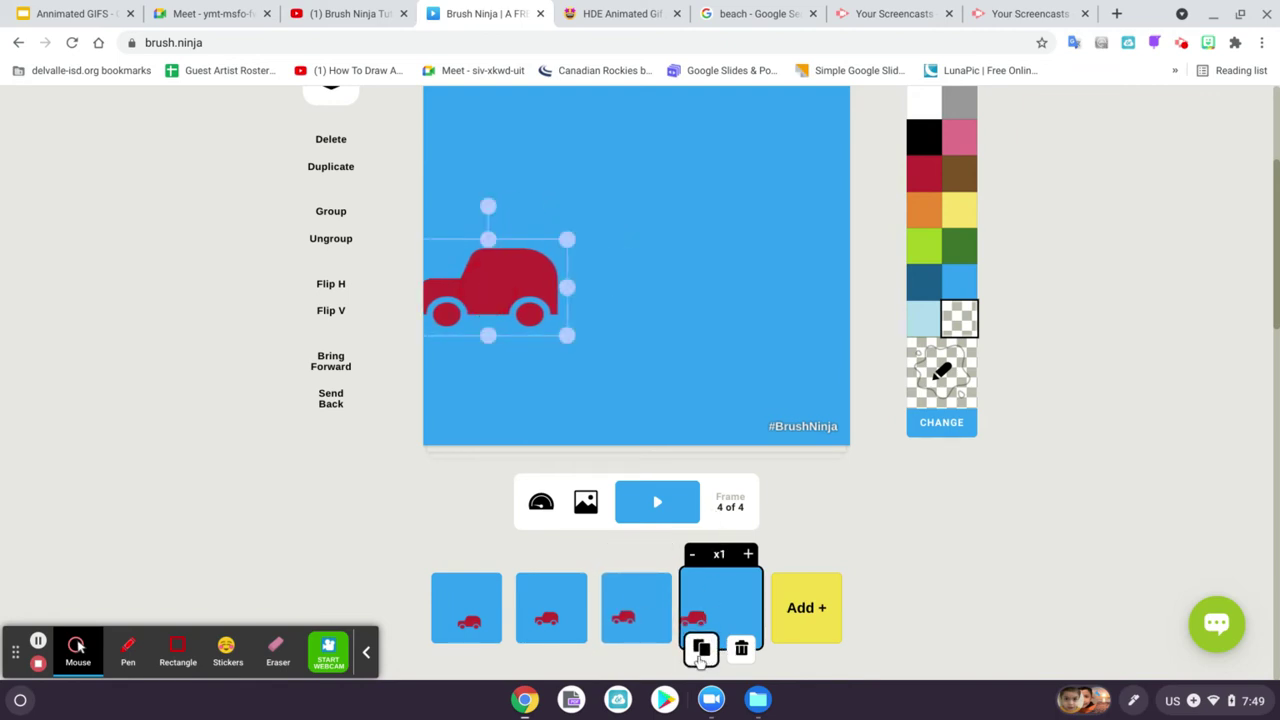
click(700, 648)
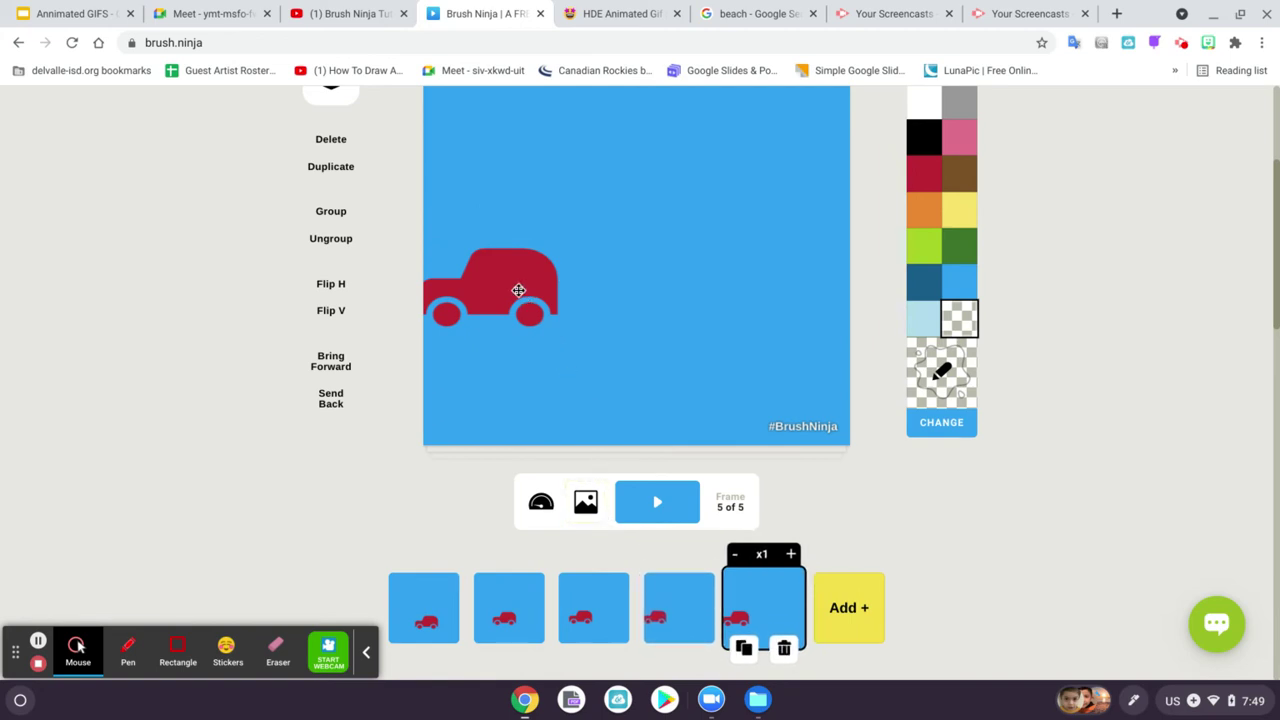
drag(518, 290, 476, 289)
click(636, 503)
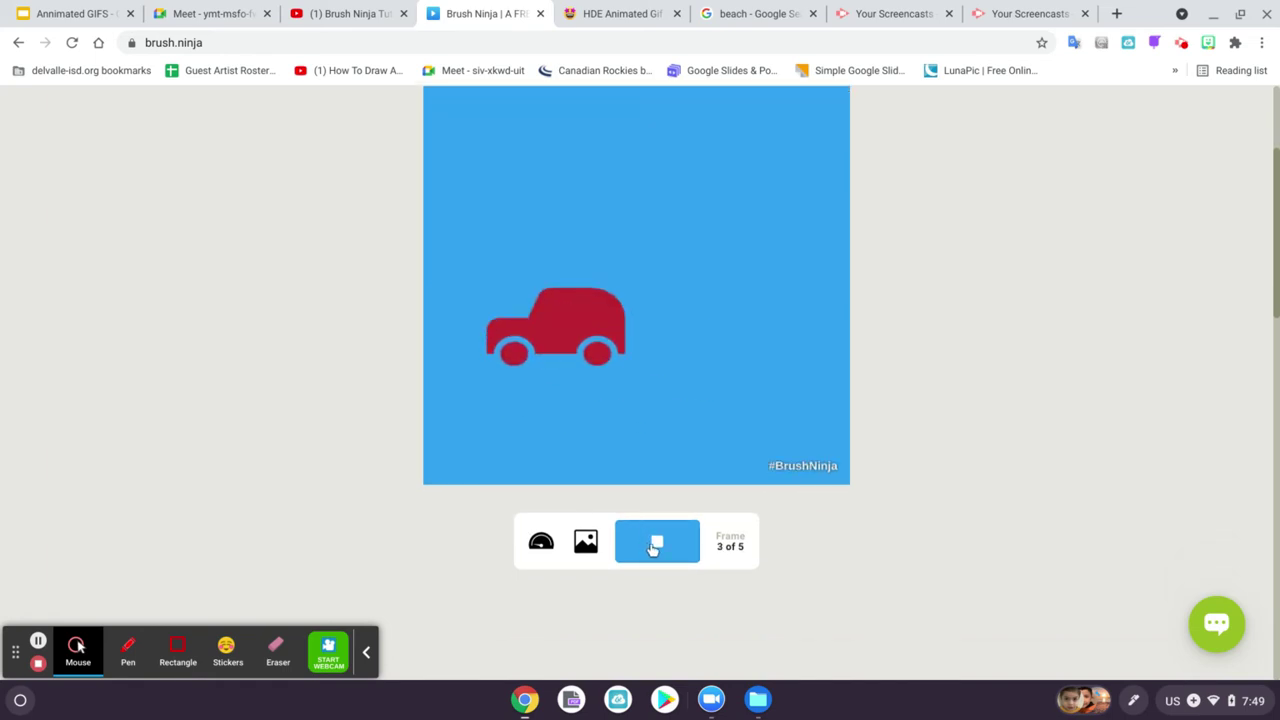
Step: Stop playback and draw a small pink freehand stroke near the canvas top
click(655, 543)
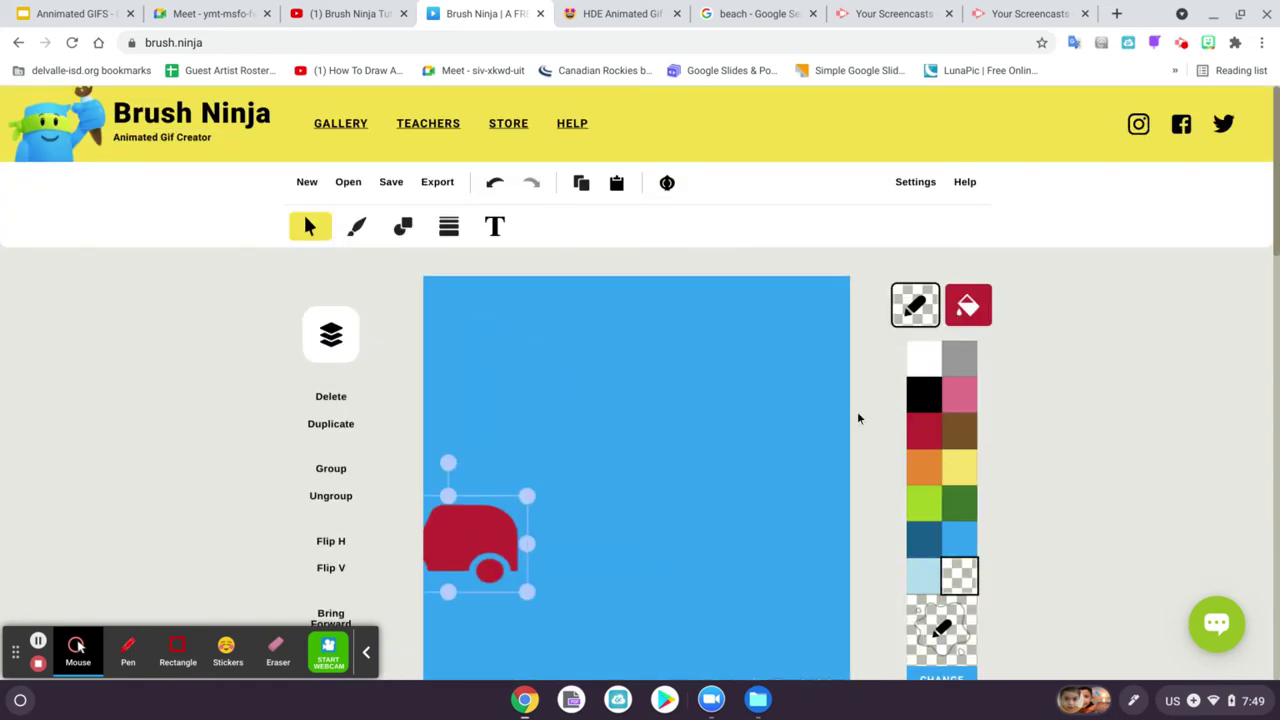
click(362, 227)
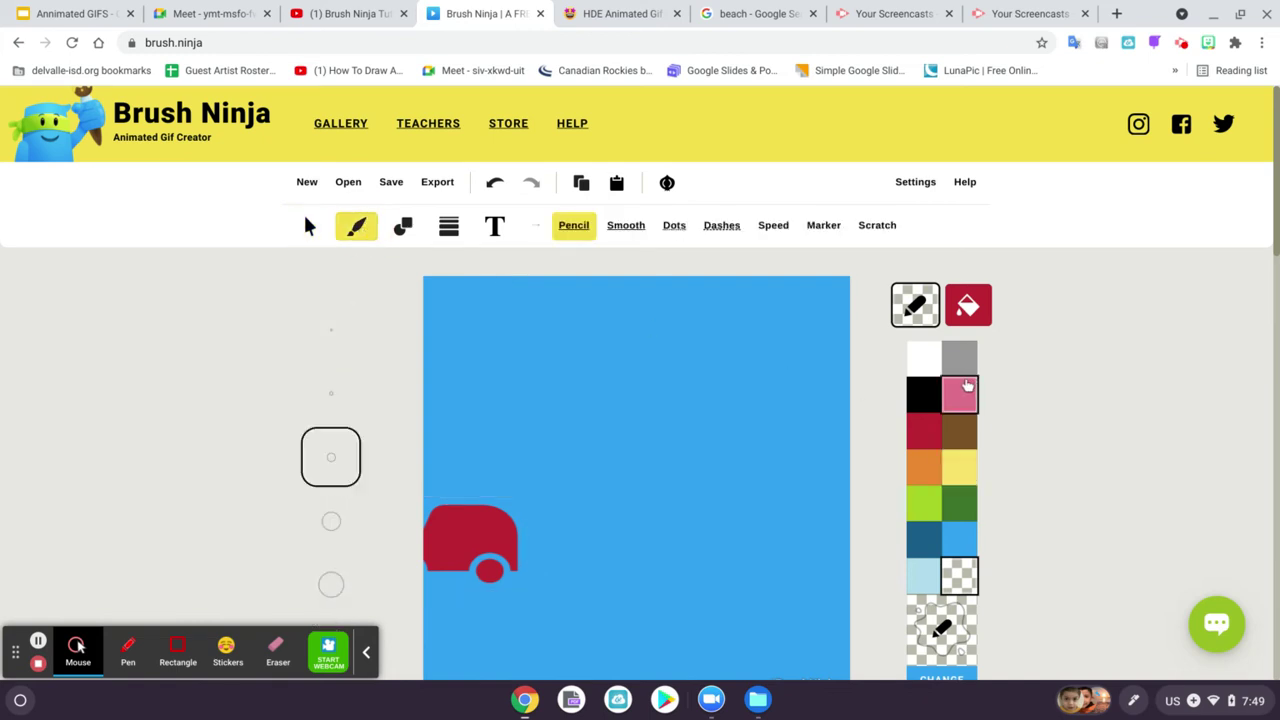
click(959, 393)
mouse_move(688, 359)
mouse_down()
mouse_move(674, 429)
mouse_move(620, 366)
mouse_move(688, 360)
mouse_up()
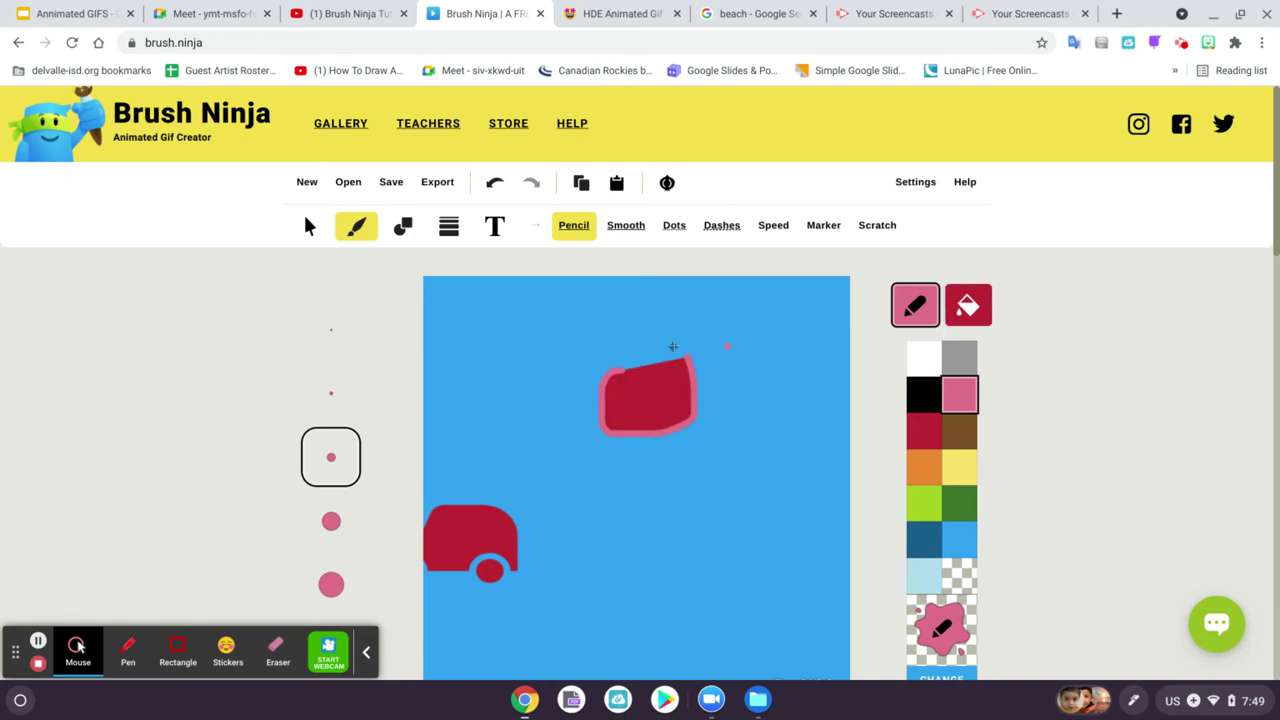
Step: Select the stray red-and-pink shape and delete it from frame 5
click(307, 224)
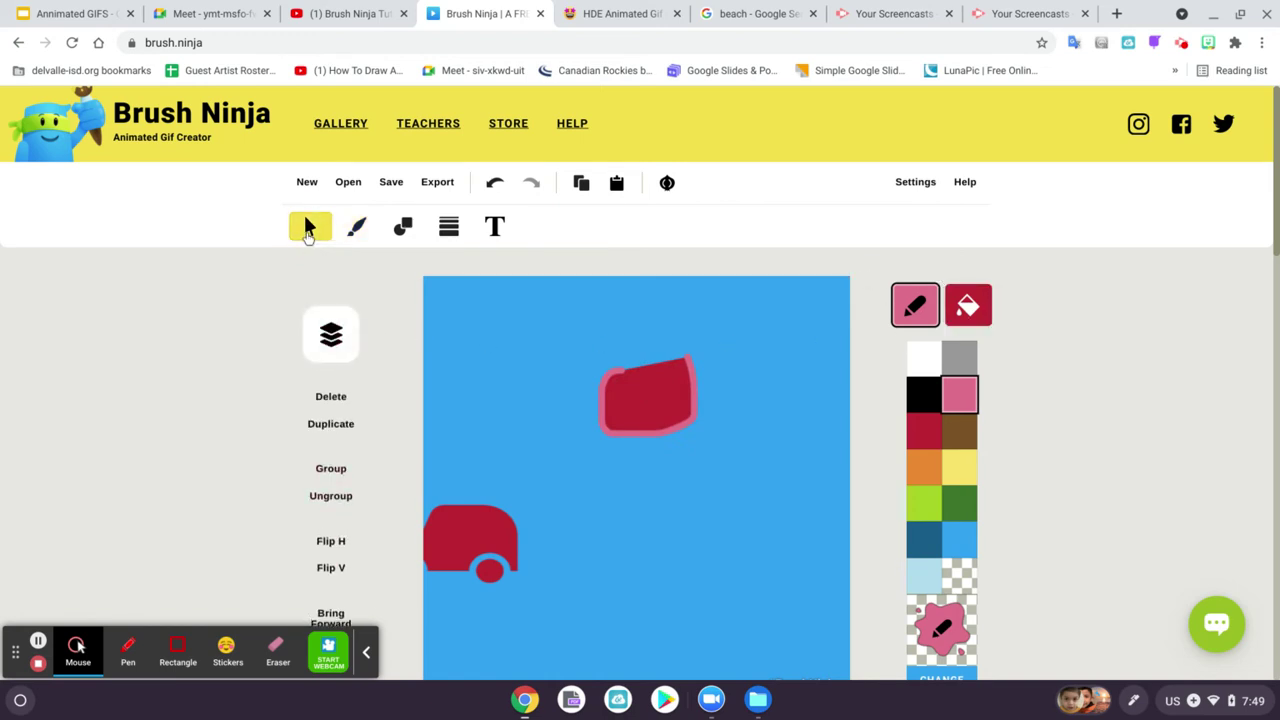
click(643, 400)
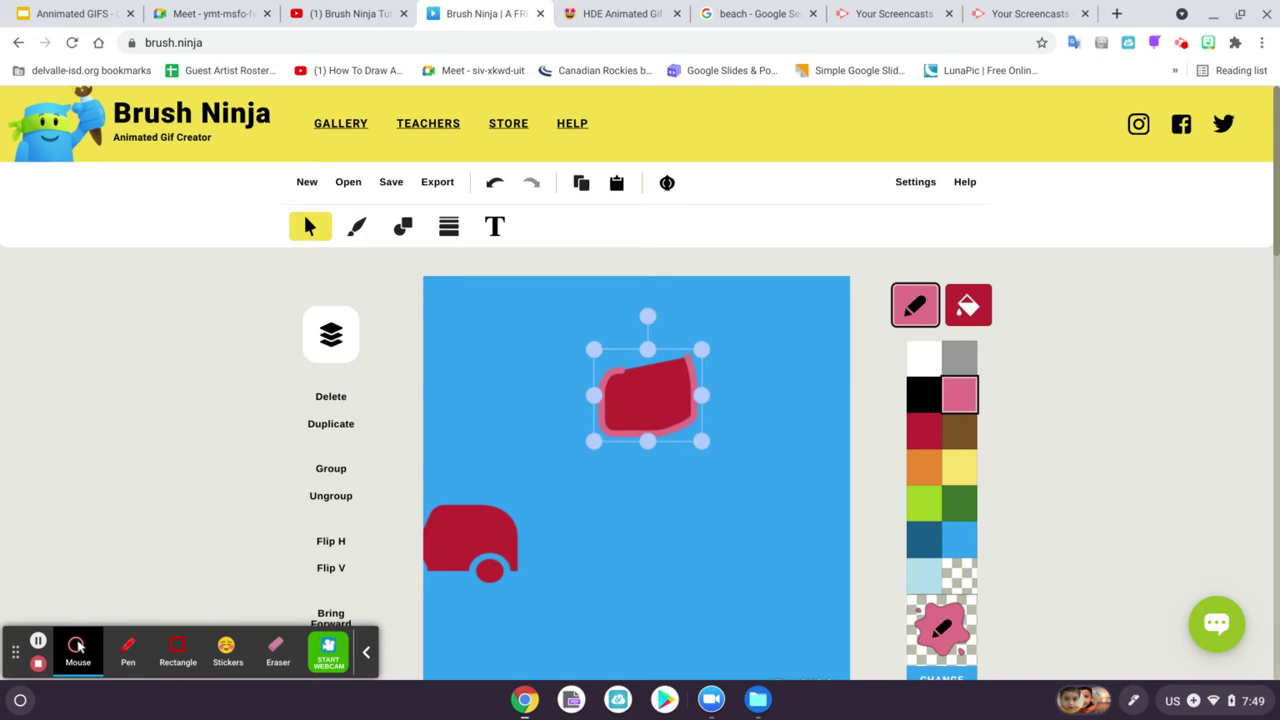
key(Delete)
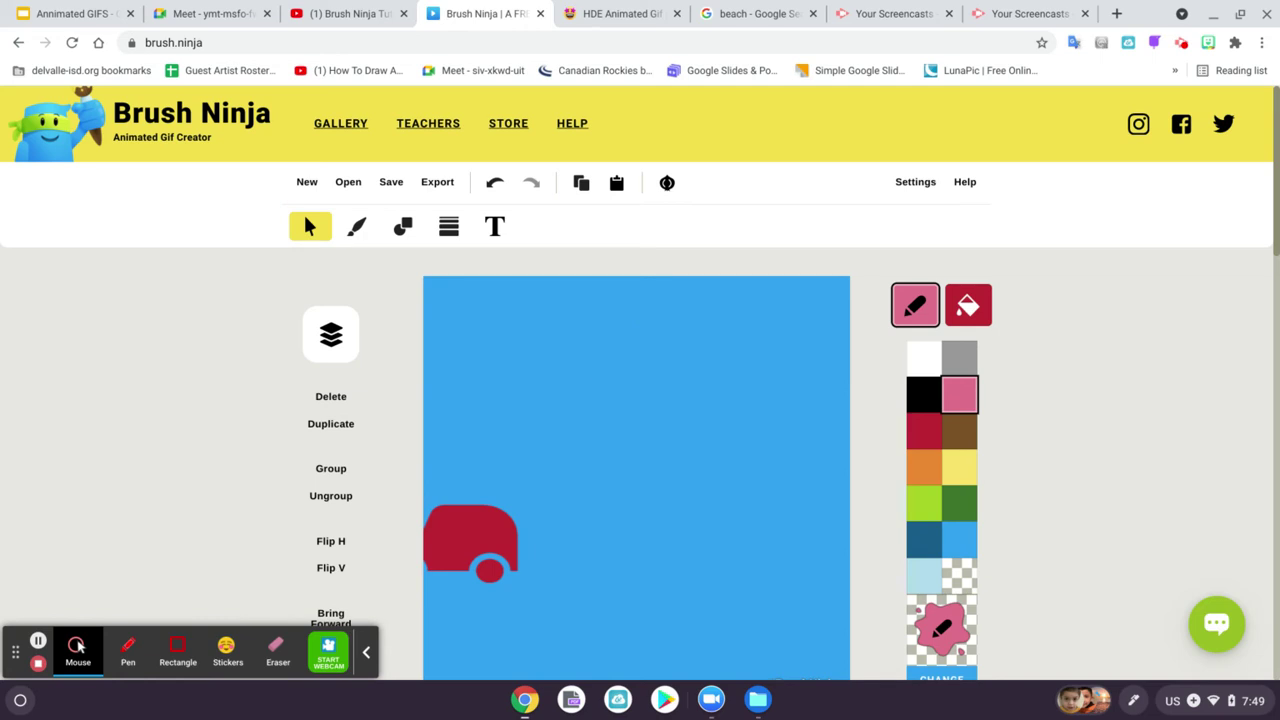
click(336, 400)
scroll(1146, 503, down, 3)
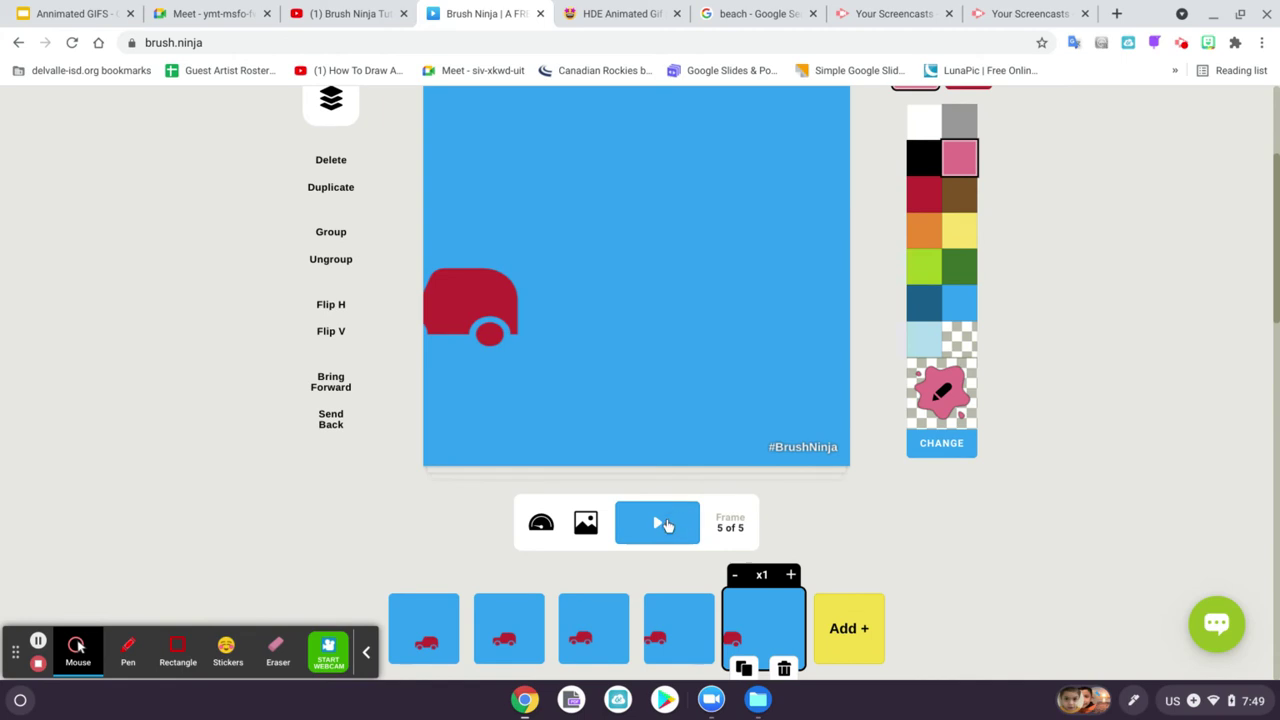
Step: Play the car animation and stop it
click(667, 526)
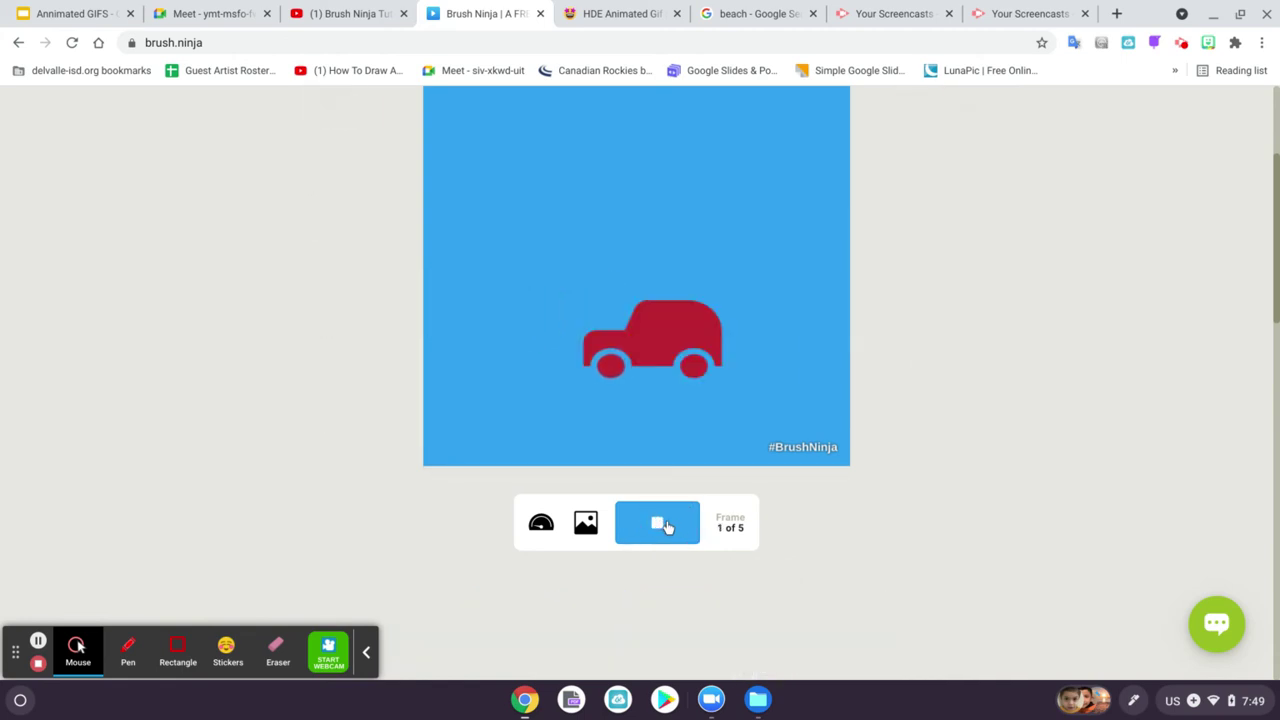
scroll(1012, 467, up, 1)
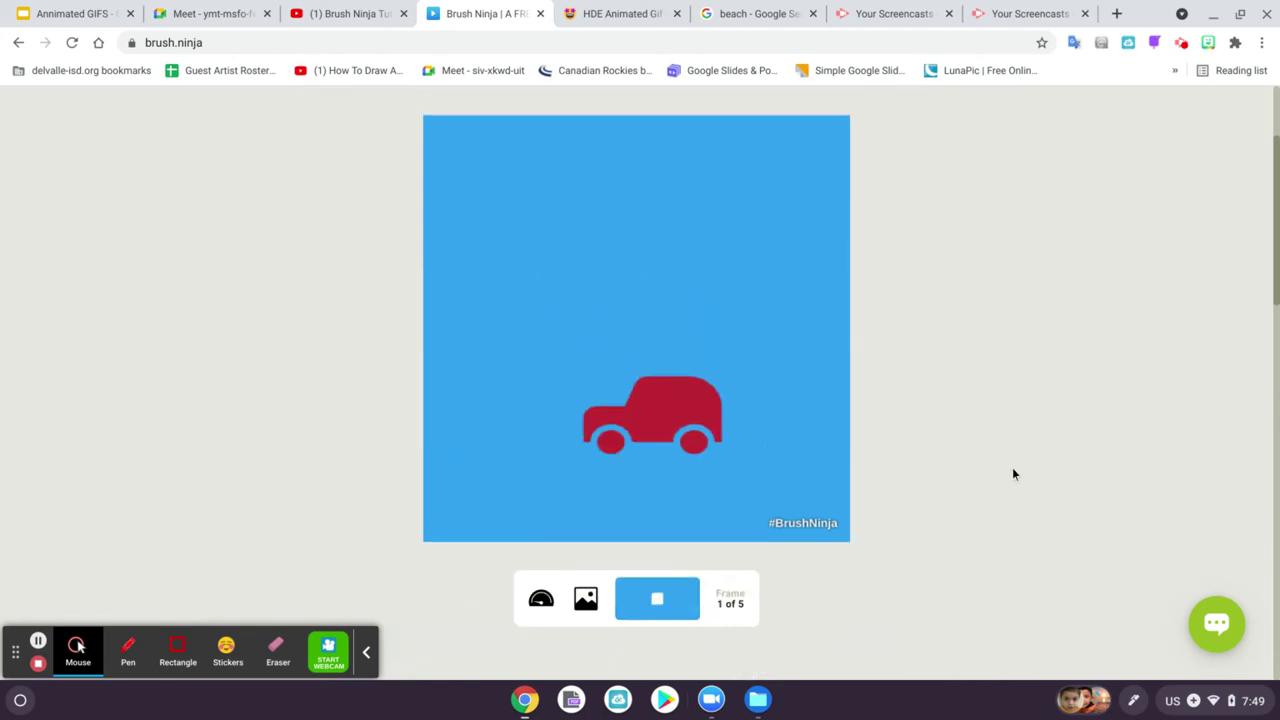
click(683, 601)
scroll(683, 601, up, 2)
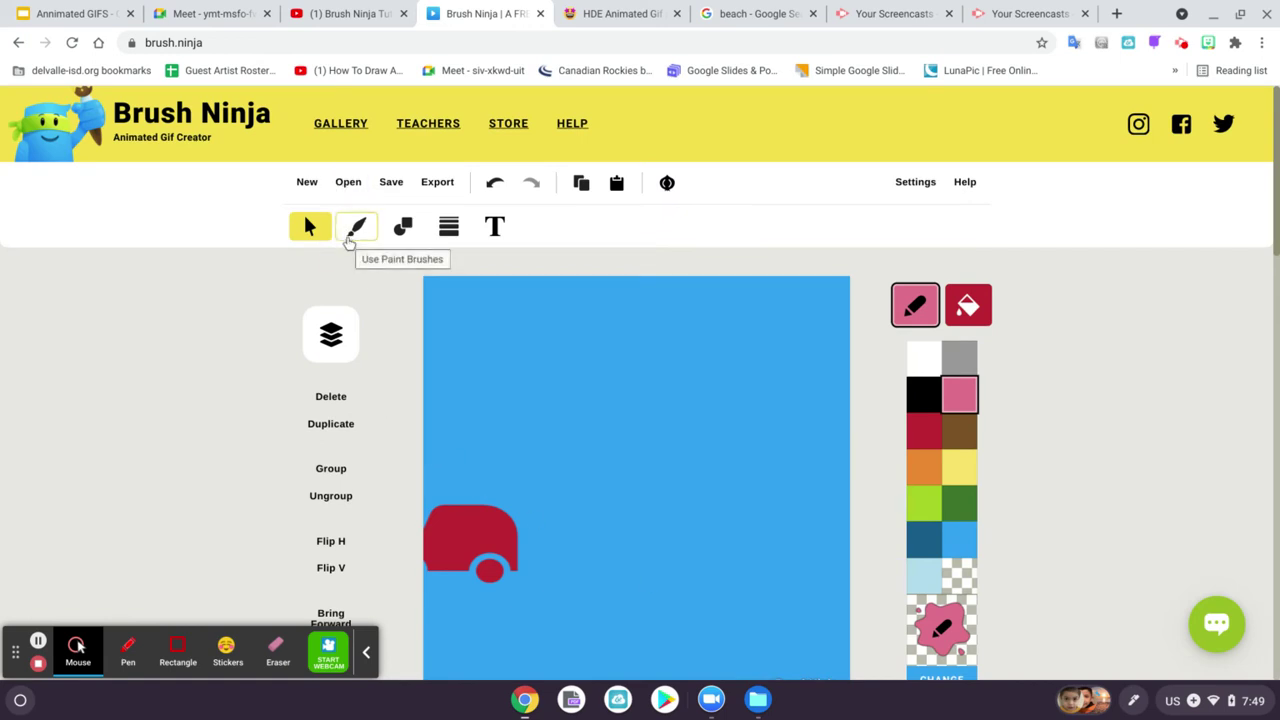
Step: Choose the freehand pencil brush with black as the drawing colour
click(349, 241)
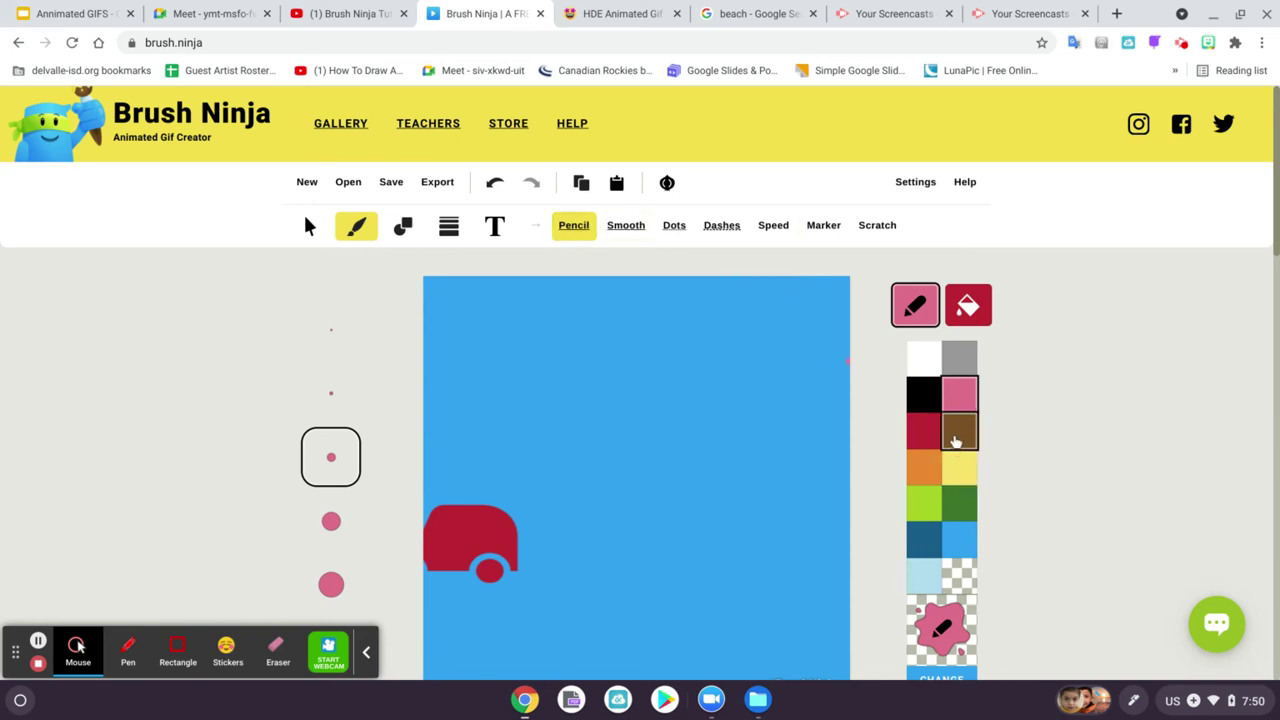
click(923, 393)
click(968, 305)
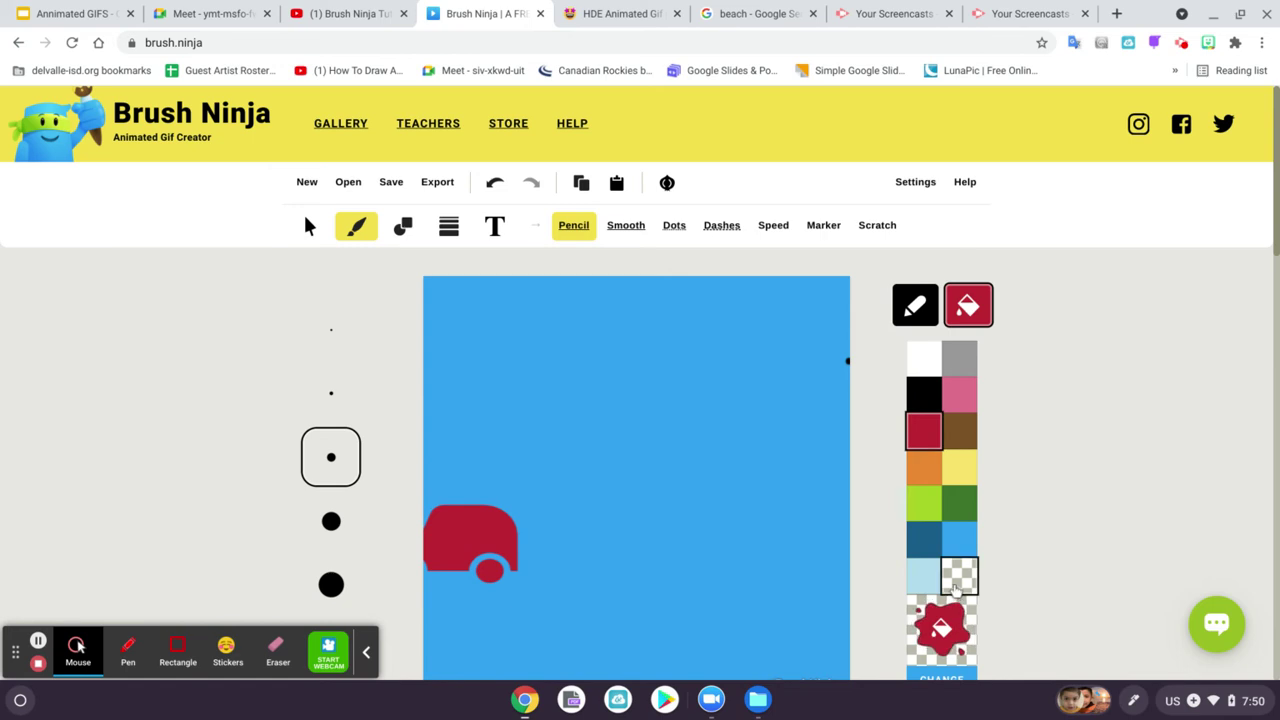
Step: With a transparent fill, draw the stick figure's head, body, leg and arms in black
click(957, 582)
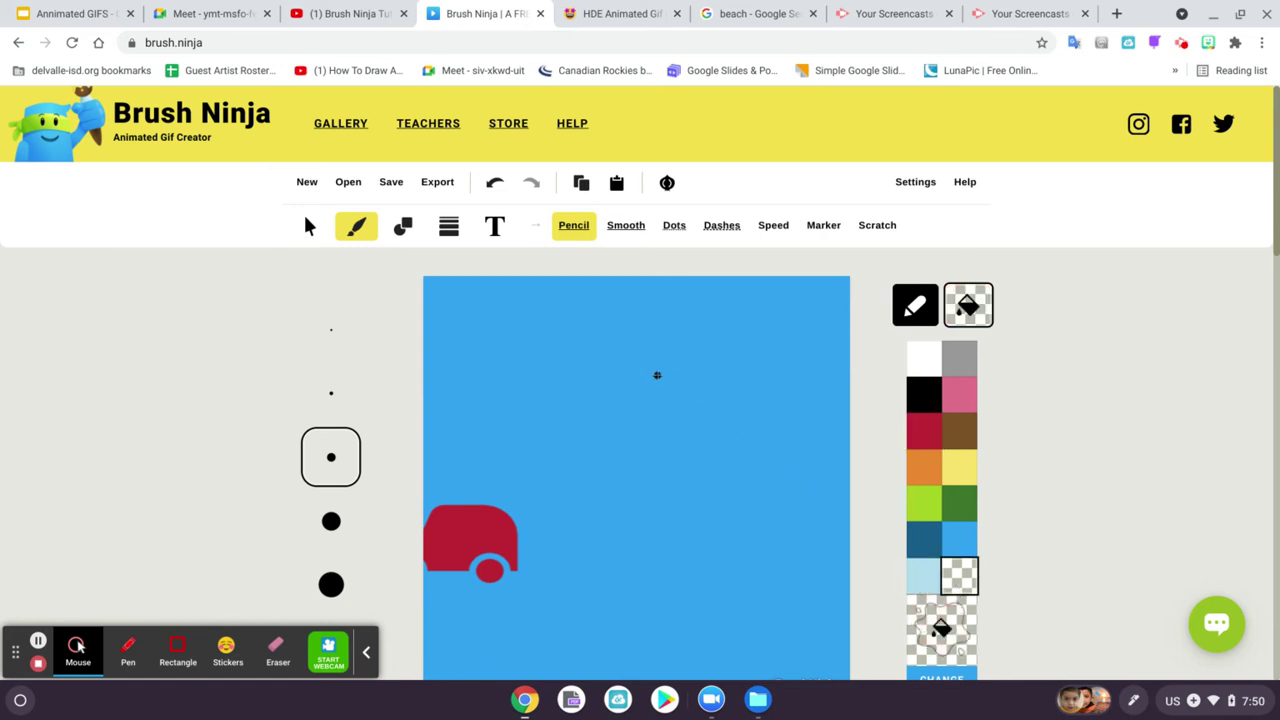
mouse_move(698, 394)
mouse_down()
mouse_move(664, 406)
mouse_move(655, 433)
mouse_move(696, 441)
mouse_move(703, 396)
mouse_up()
mouse_move(677, 443)
mouse_down()
mouse_move(678, 524)
mouse_move(634, 565)
mouse_up()
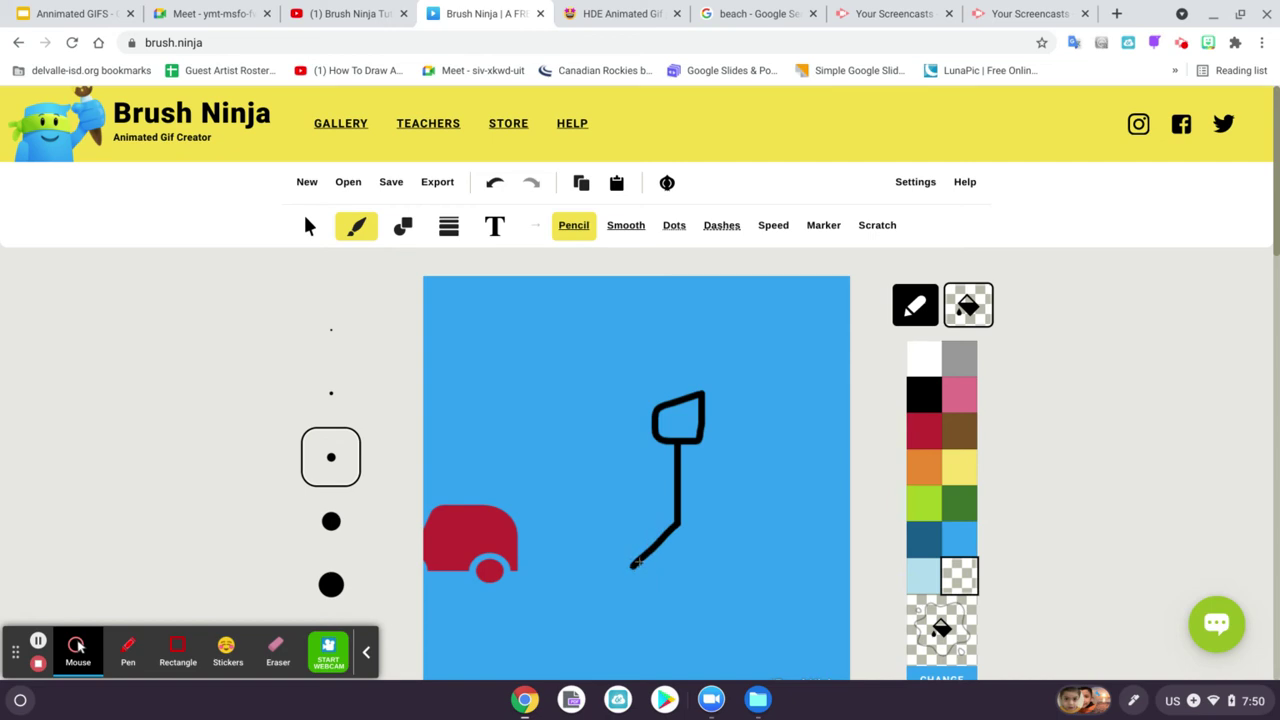
drag(678, 522, 698, 557)
drag(642, 475, 707, 481)
scroll(1092, 386, down, 2)
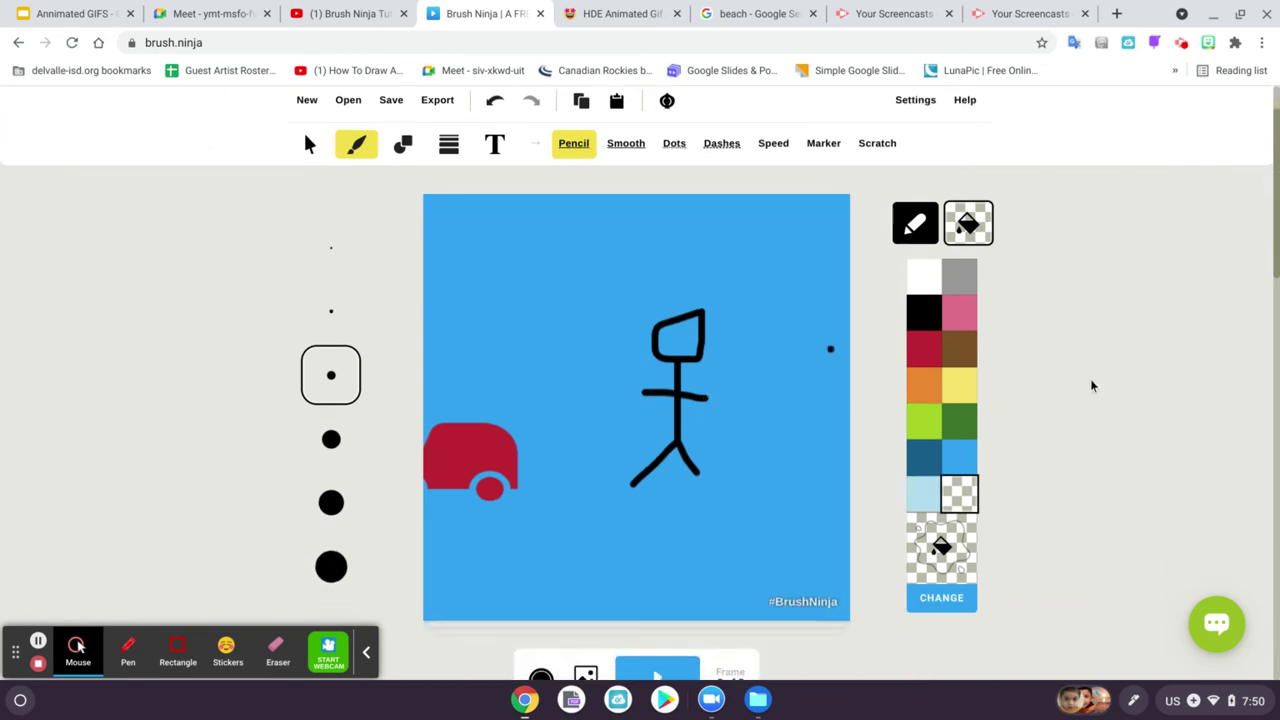
scroll(914, 597, down, 1)
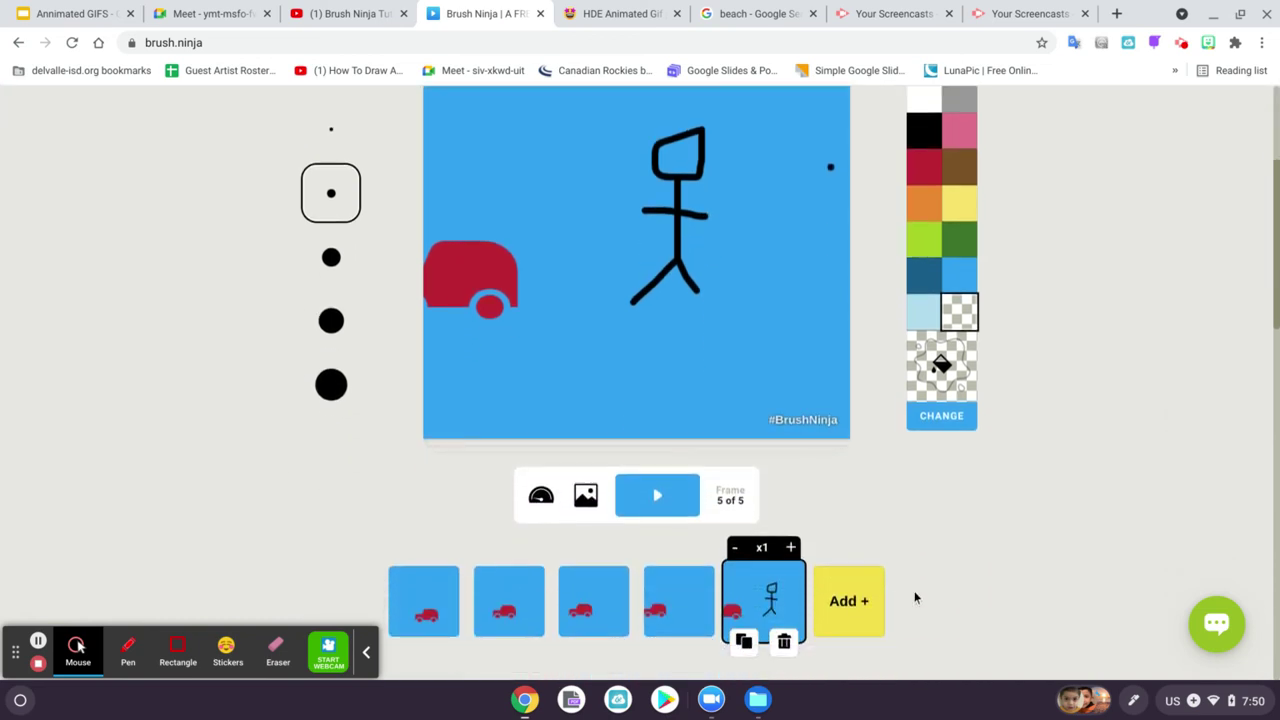
Step: Duplicate frame 5 into frame 6, then marquee-select the stick figure's strokes and group them
click(740, 617)
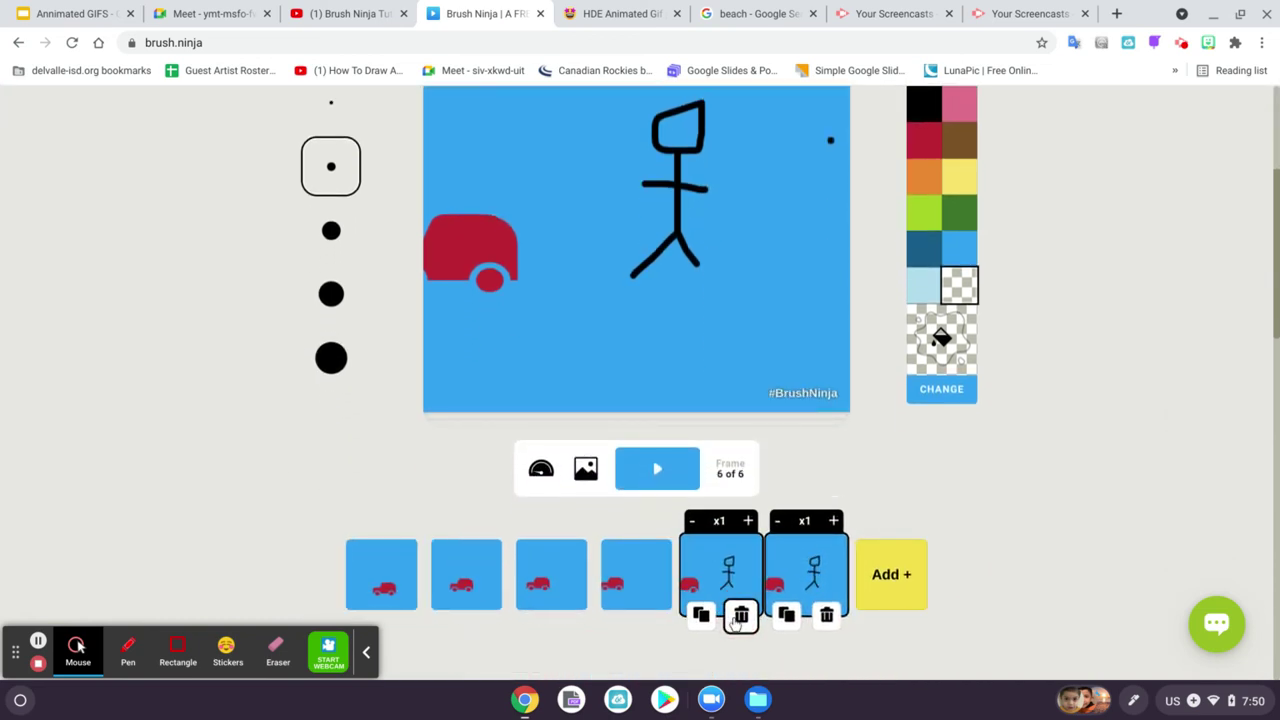
scroll(850, 272, up, 2)
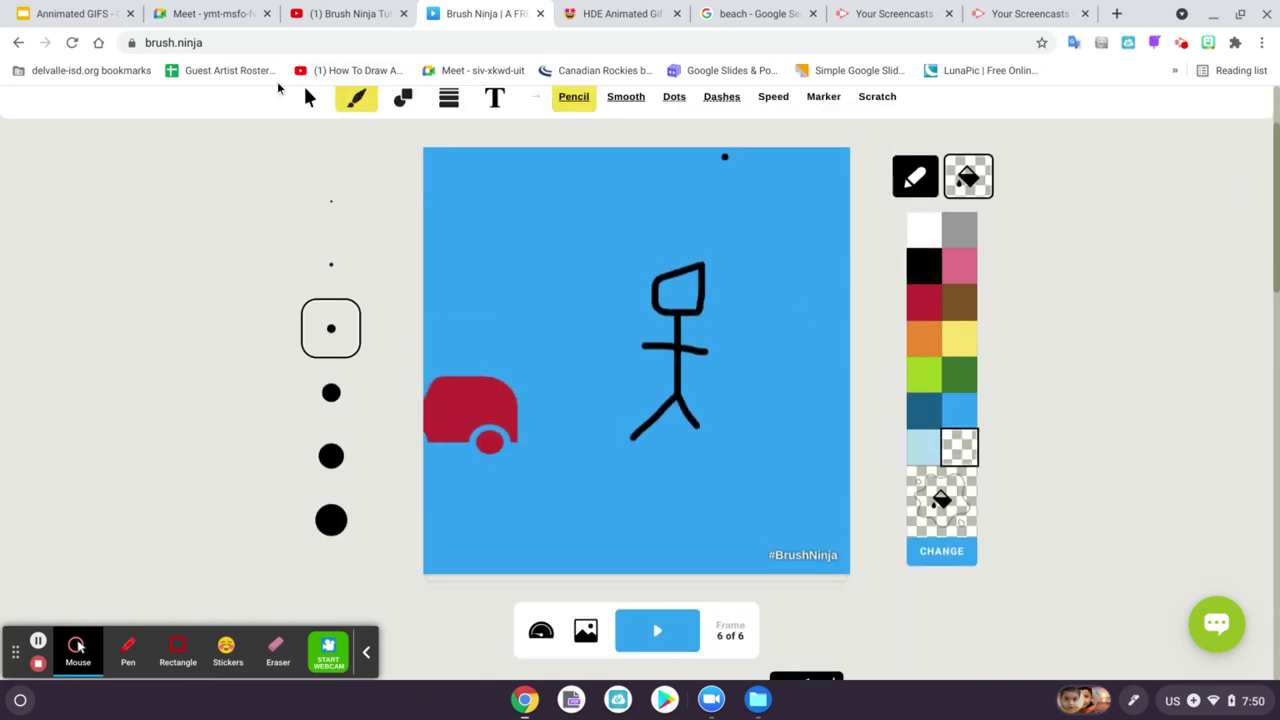
click(309, 97)
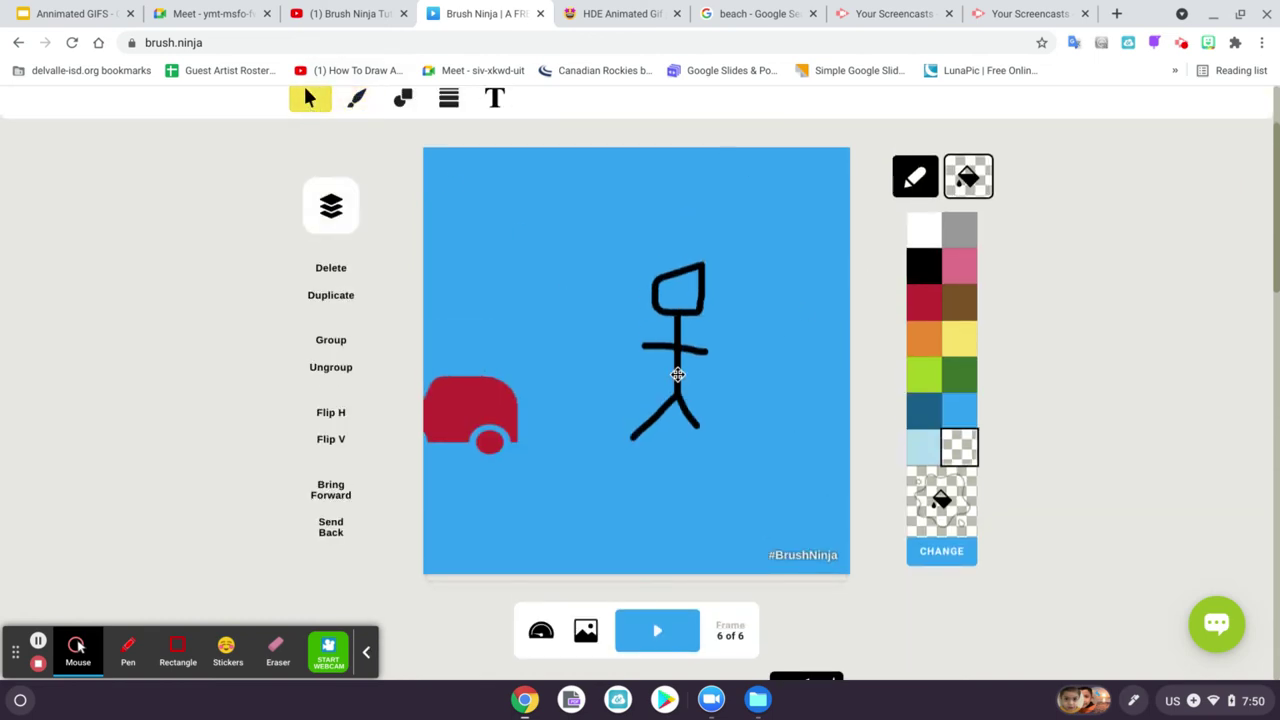
drag(677, 366, 730, 377)
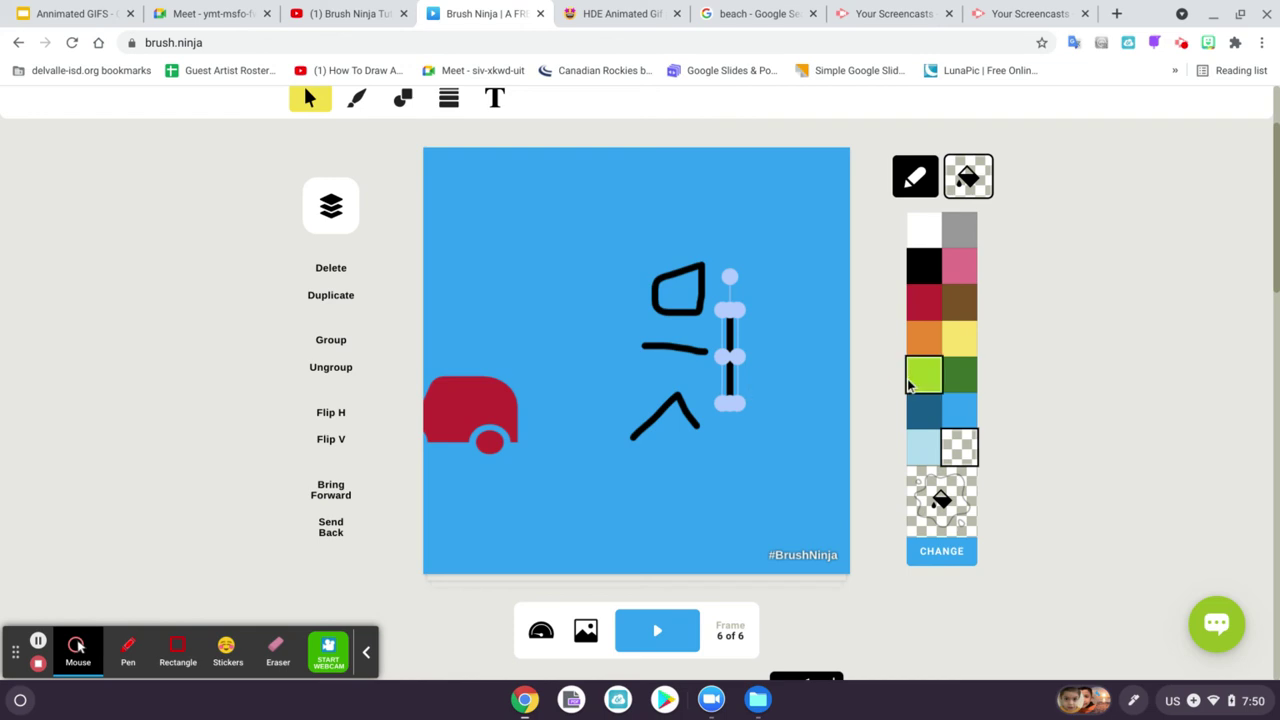
scroll(863, 383, up, 2)
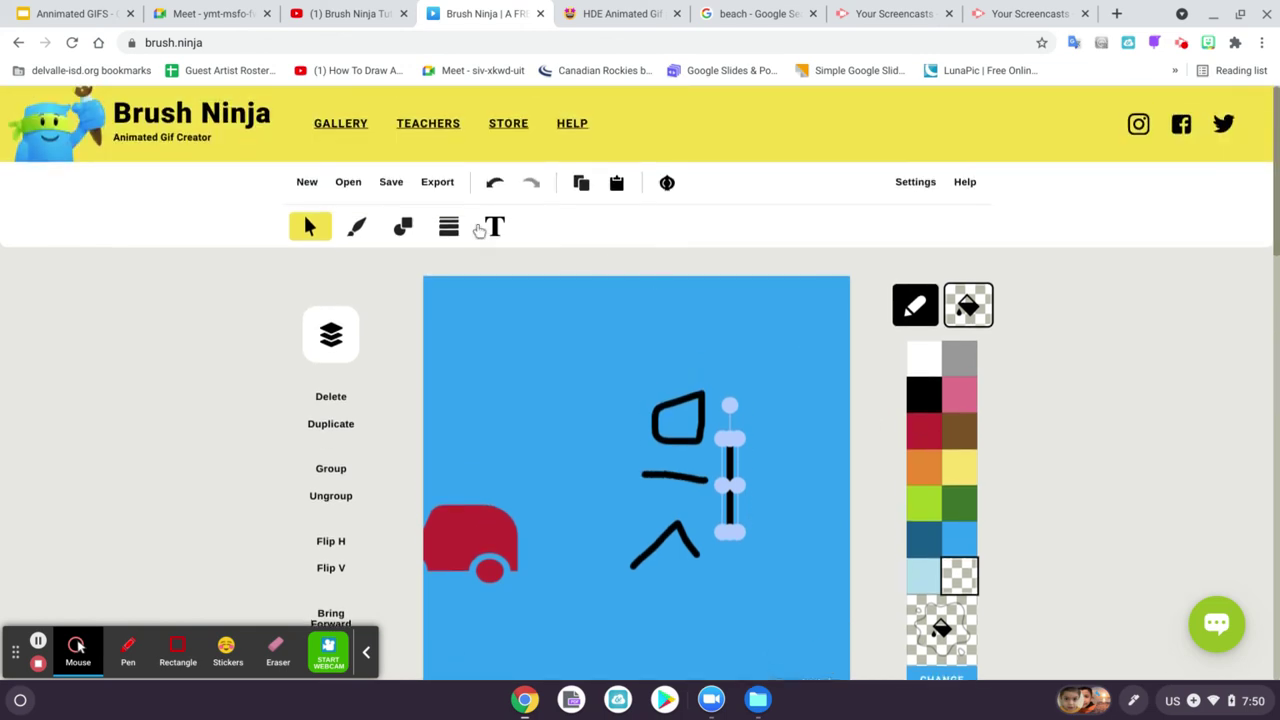
click(497, 186)
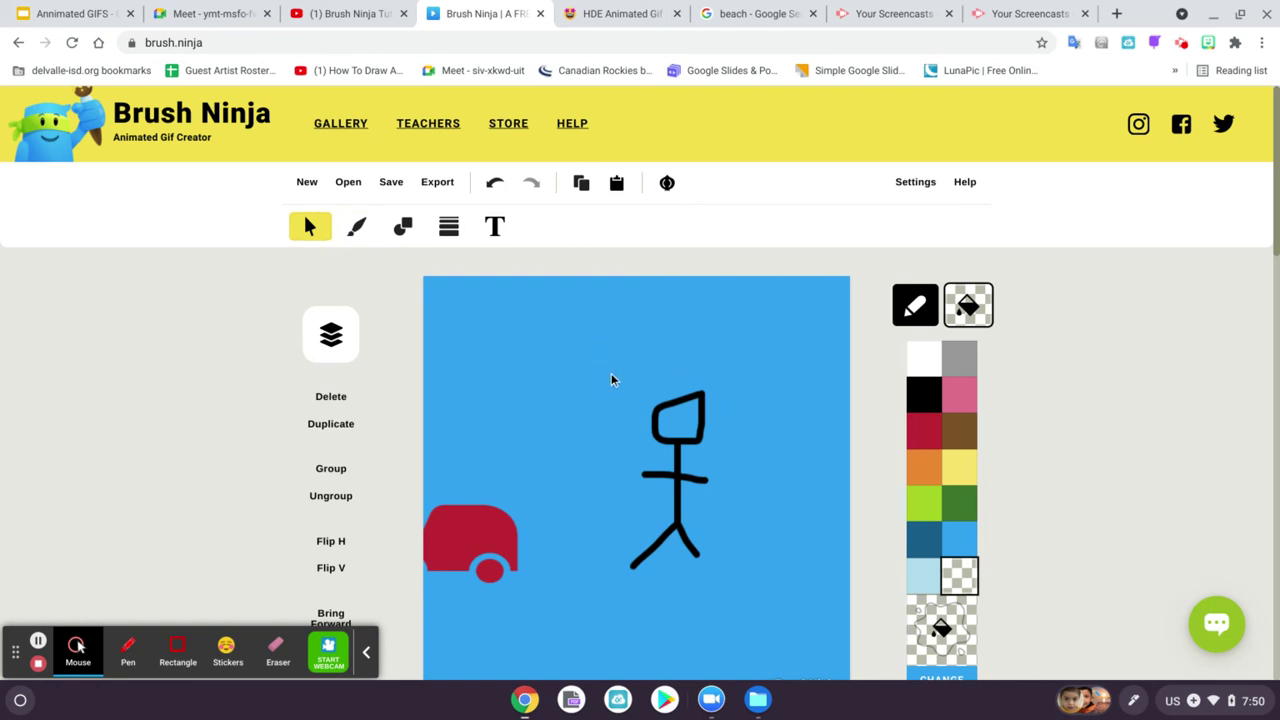
mouse_move(624, 373)
mouse_down()
mouse_move(694, 471)
mouse_move(759, 607)
mouse_up()
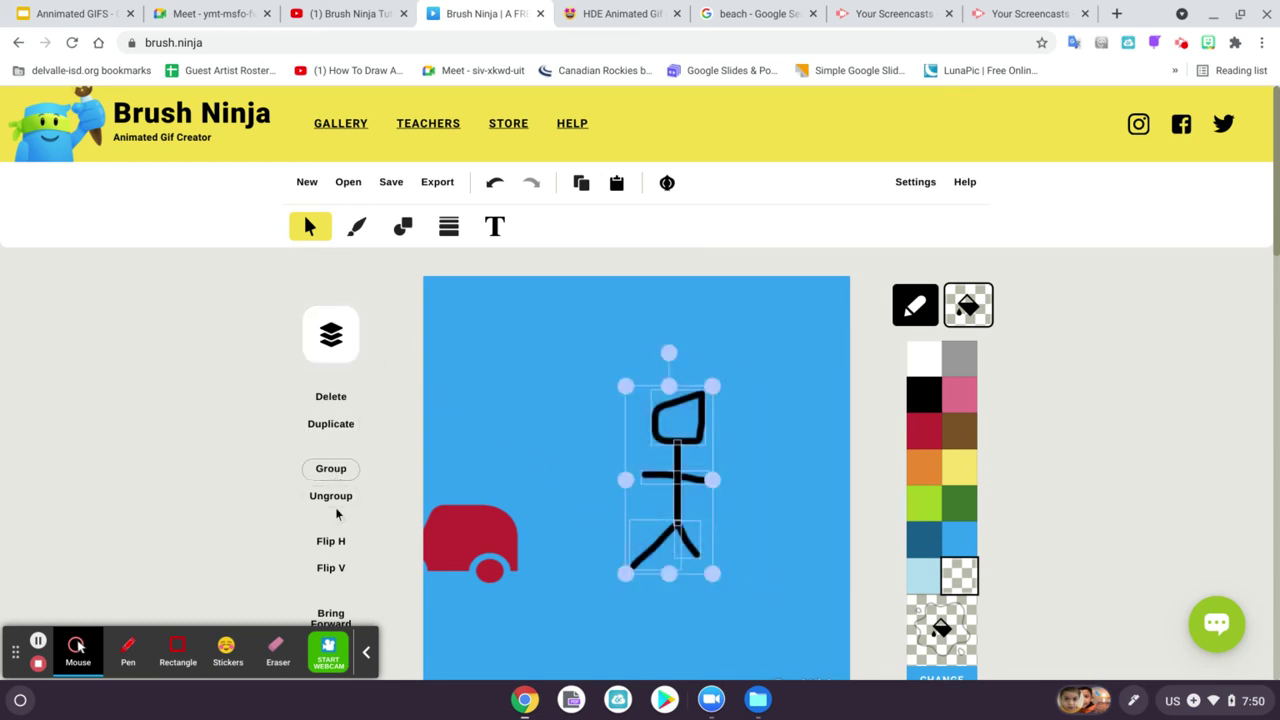
click(338, 468)
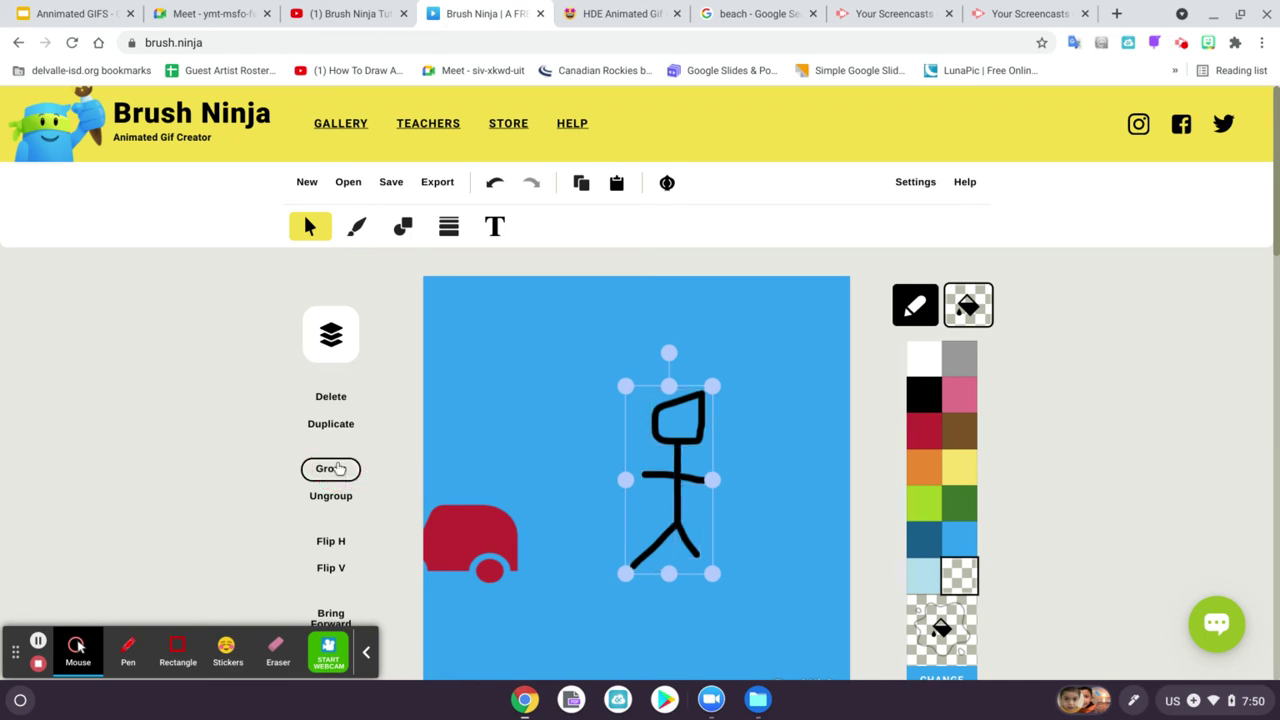
Step: Shift the stick figure right in frame 6, then duplicate into frame 7 and shift further
drag(681, 474, 724, 474)
scroll(724, 474, down, 2)
scroll(724, 474, down, 2)
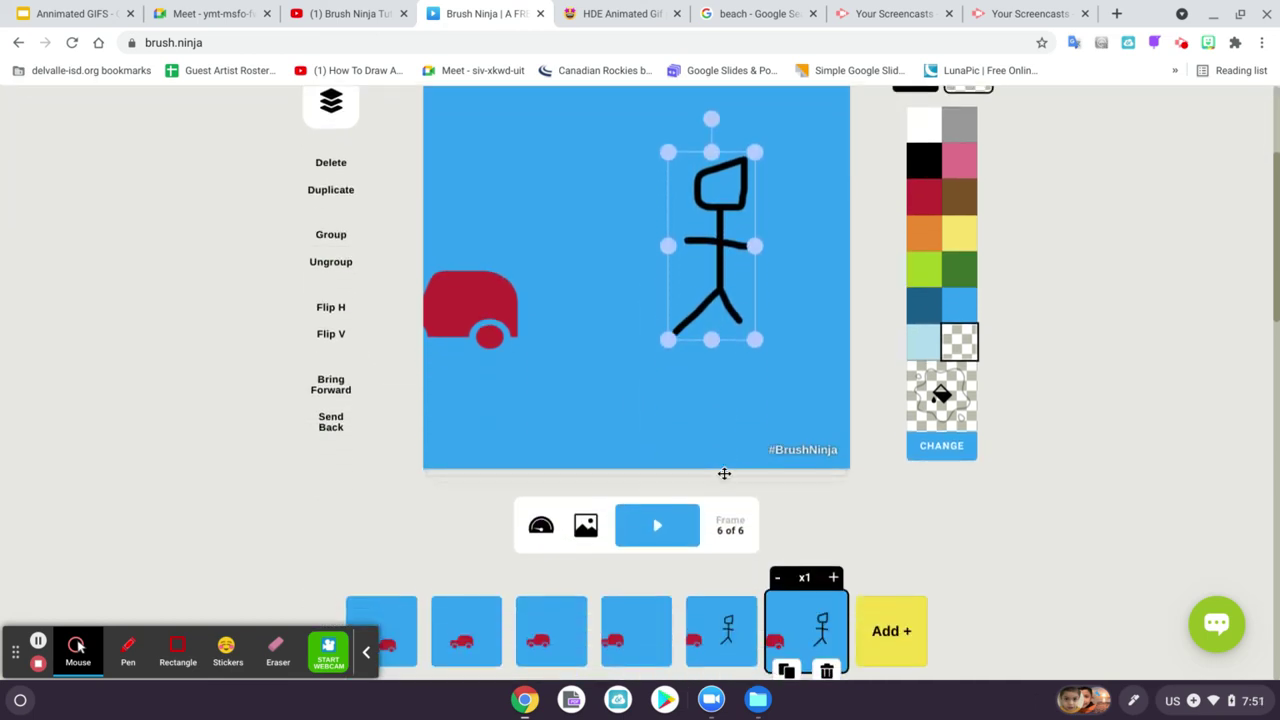
click(786, 666)
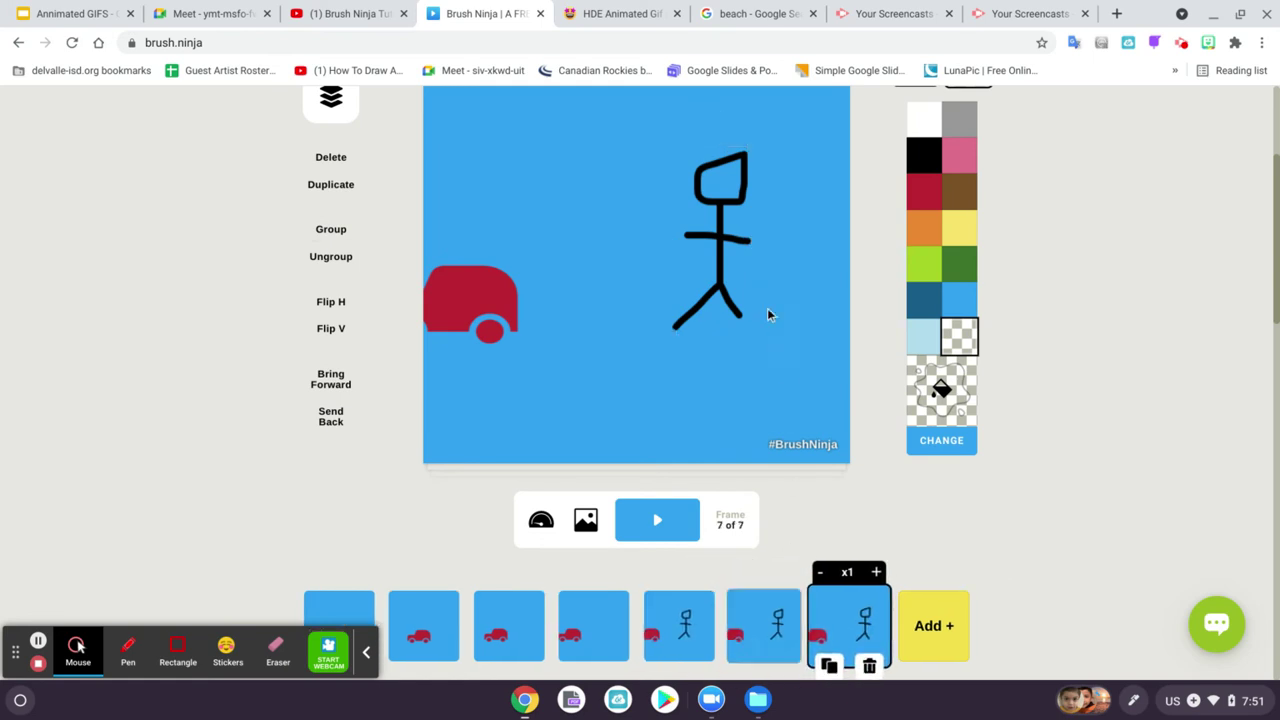
click(720, 274)
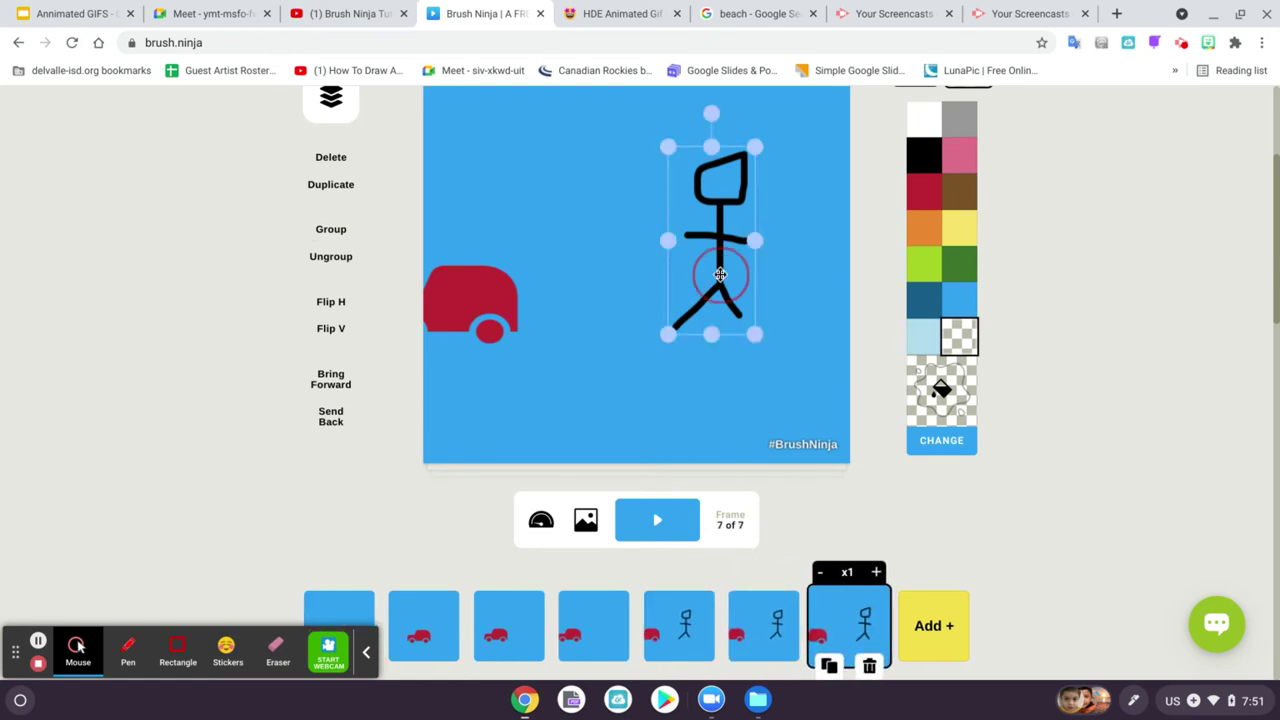
drag(720, 274, 767, 274)
Step: Play the seven-frame animation and stop it
click(648, 514)
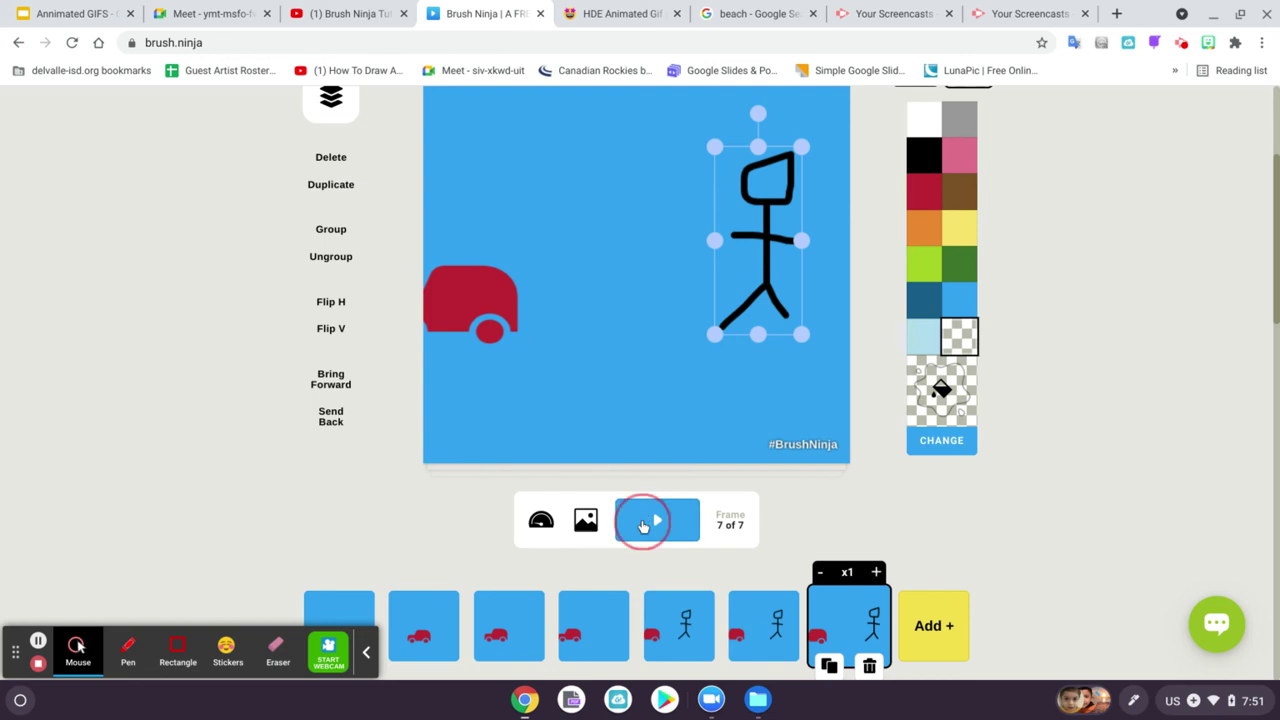
scroll(643, 527, up, 2)
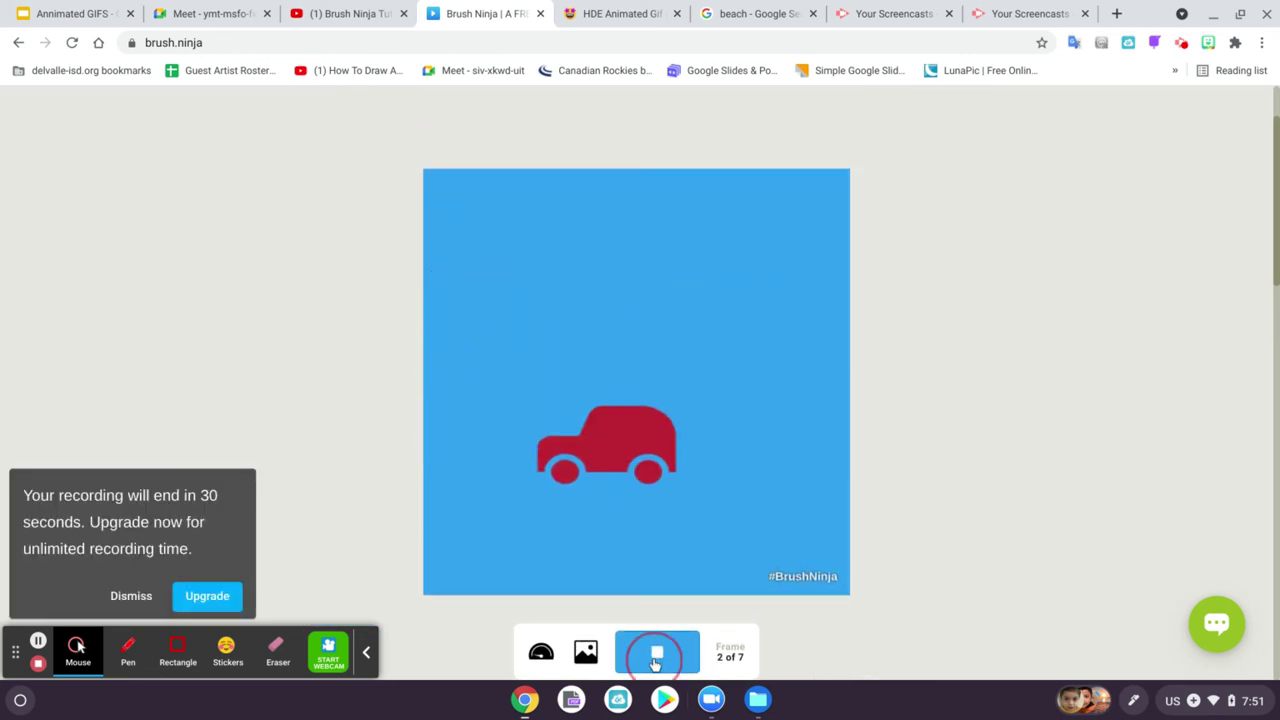
click(656, 660)
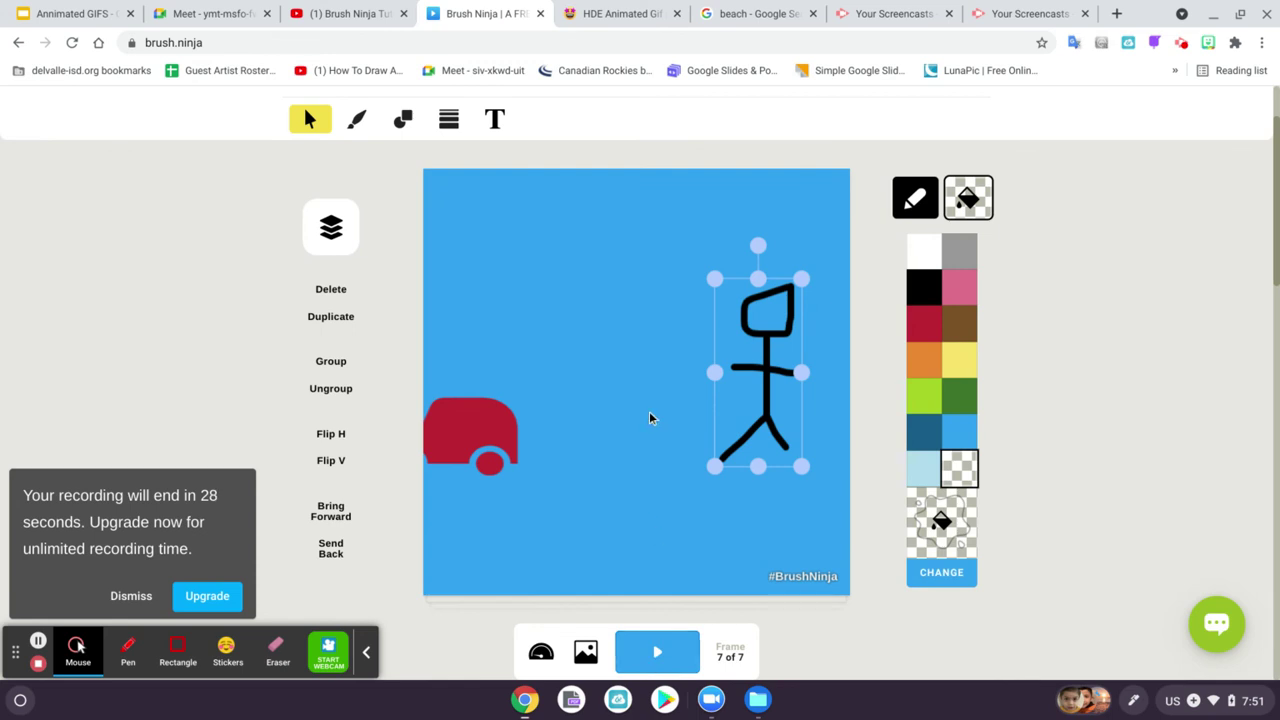
scroll(651, 417, up, 2)
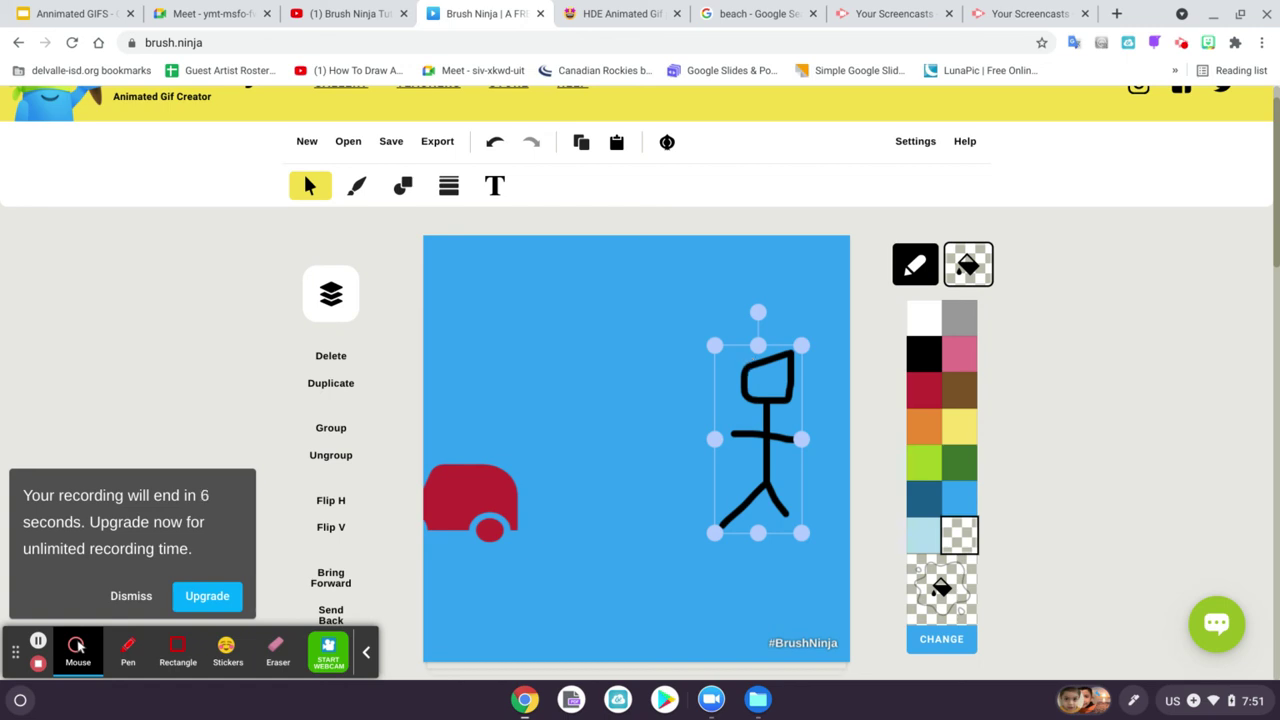
scroll(750, 364, down, 1)
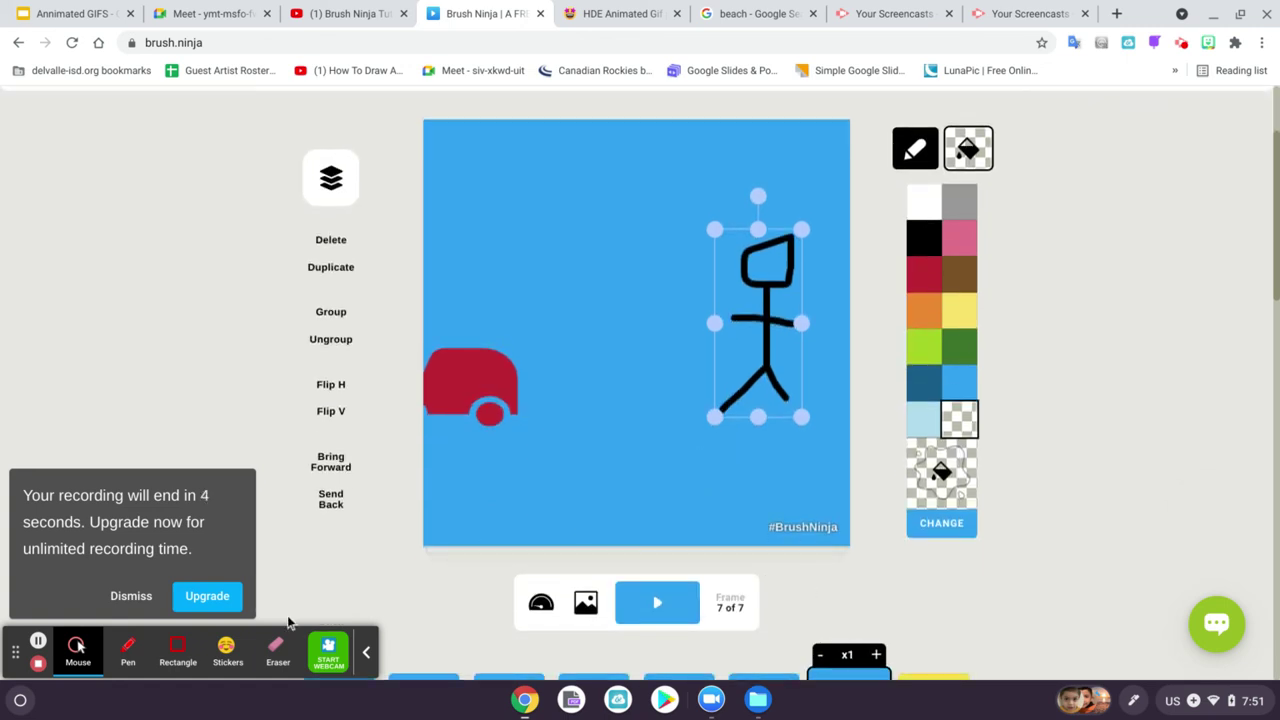